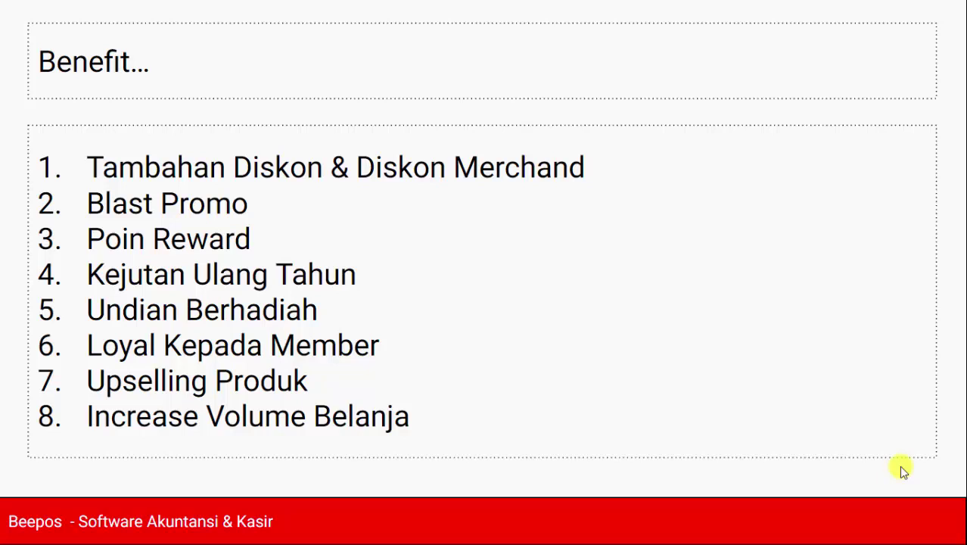
Advance to the Implementasi Program slide, end the slideshow and switch to the Beecloud dashboard
left_click(901, 468)
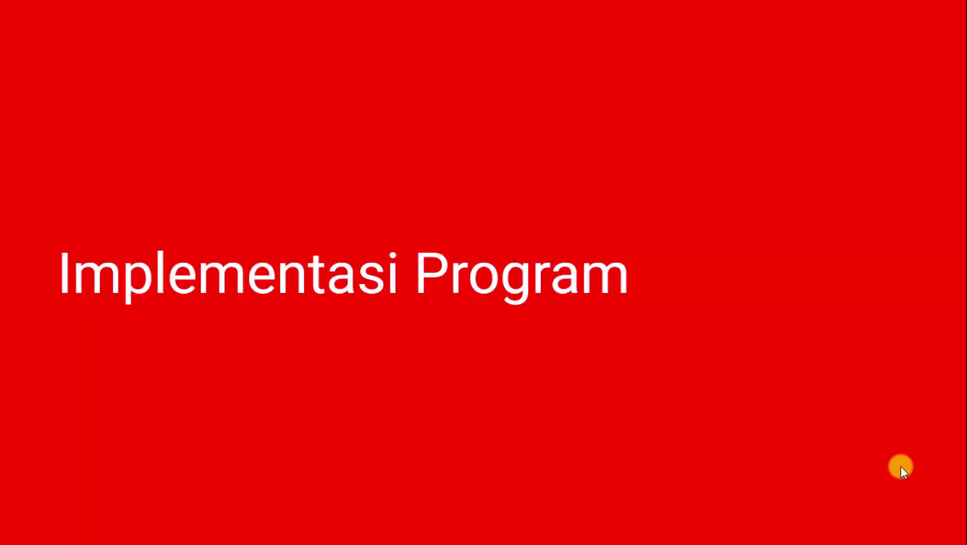
key("Escape")
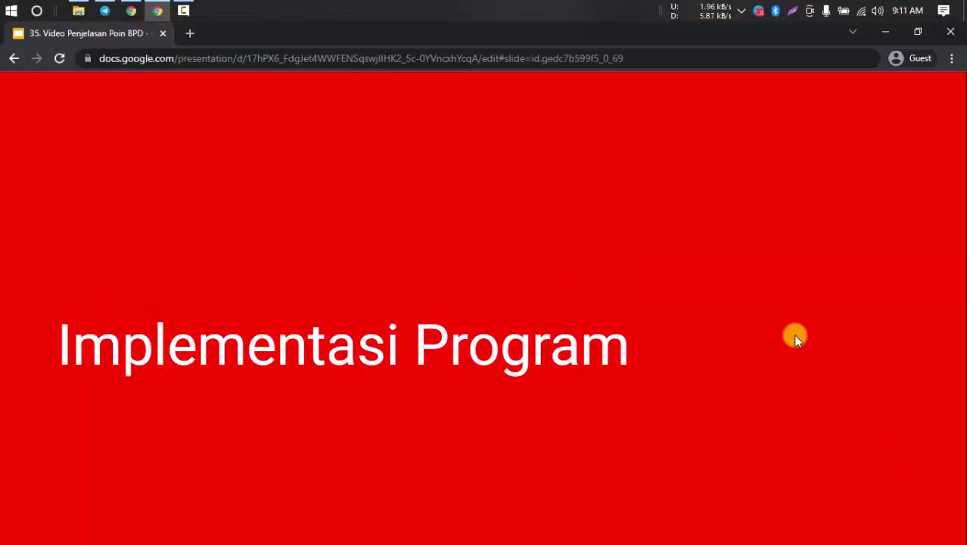
key("alt+Tab")
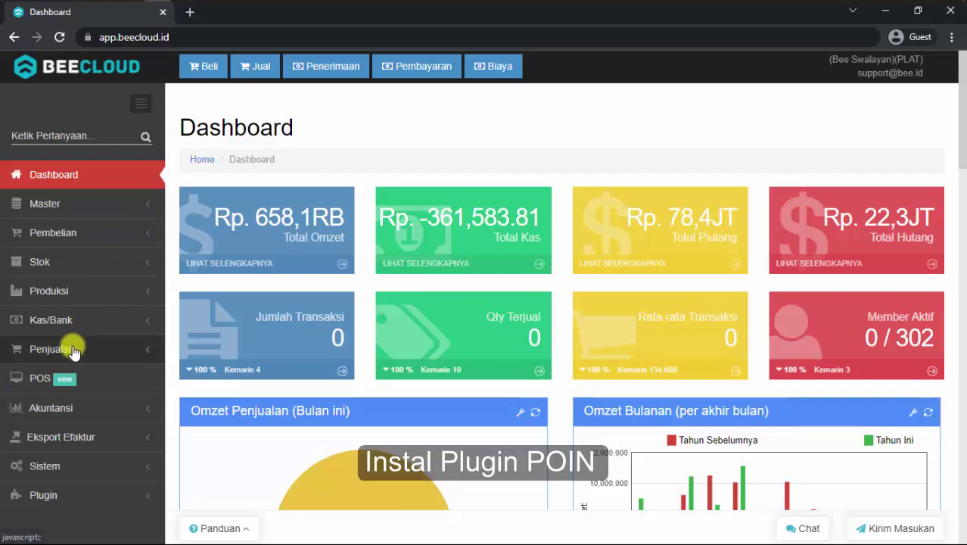
Open the add-plugin page and locate the Loyalti Poin Member plugin among the available plugins
scroll(73, 352, "down", 3)
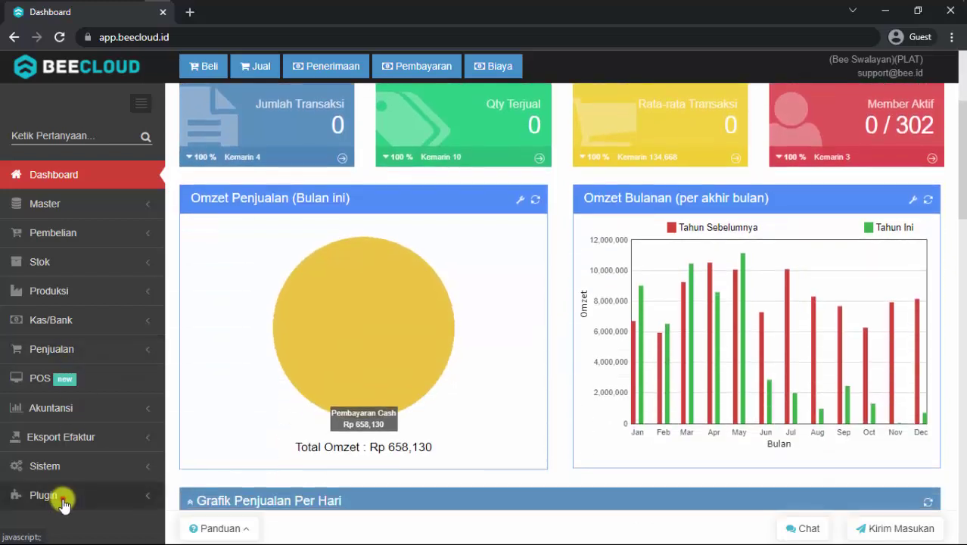
left_click(62, 497)
scroll(76, 462, "down", 2)
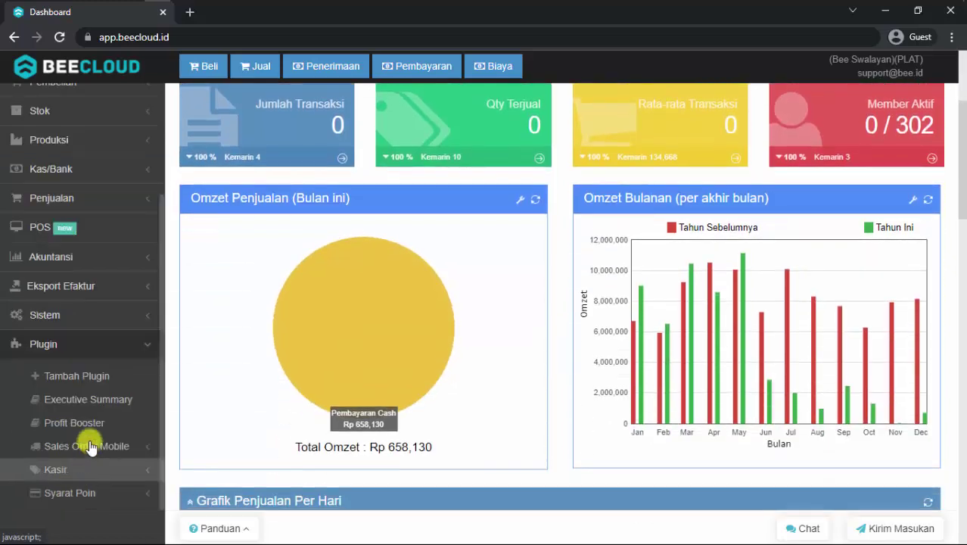
left_click(103, 376)
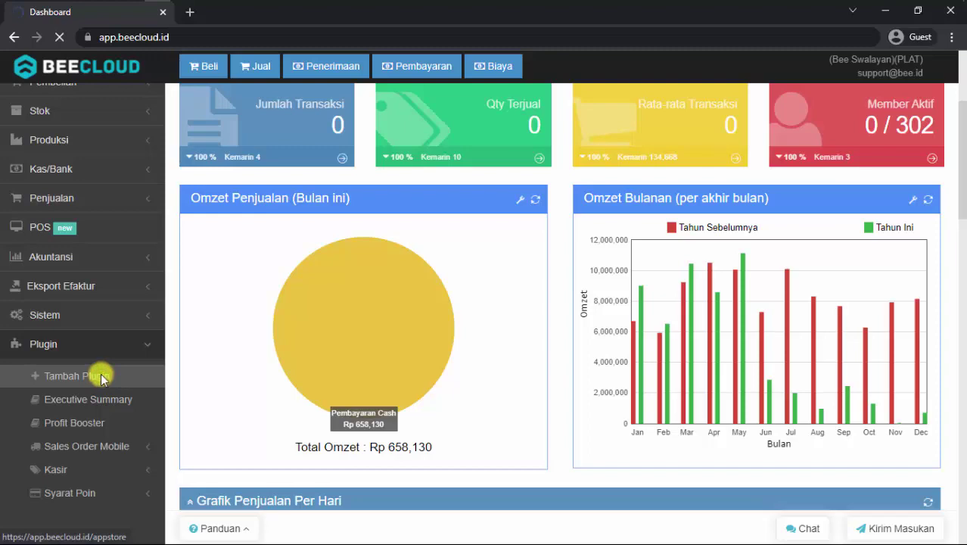
scroll(635, 323, "down", 2)
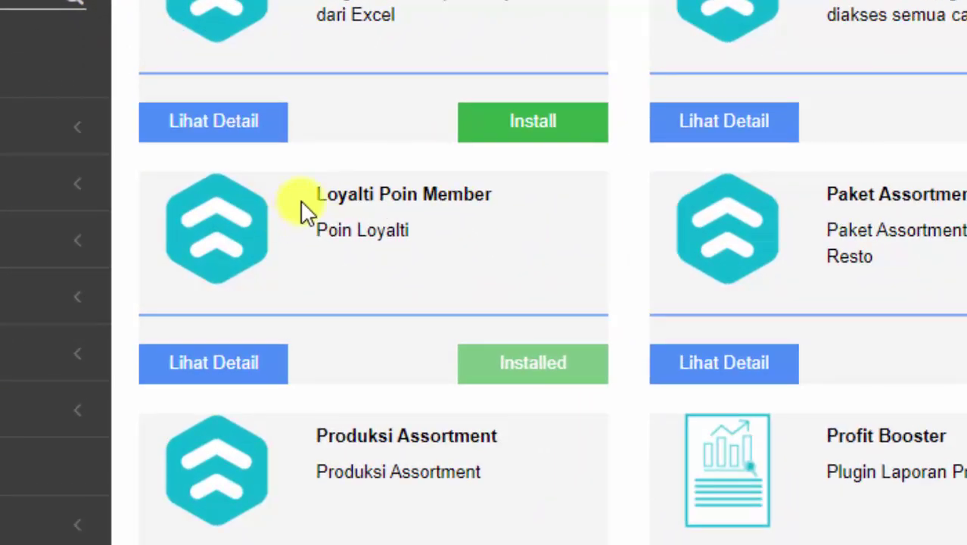
left_click_drag(286, 267, 436, 272)
left_click_drag(509, 212, 509, 202)
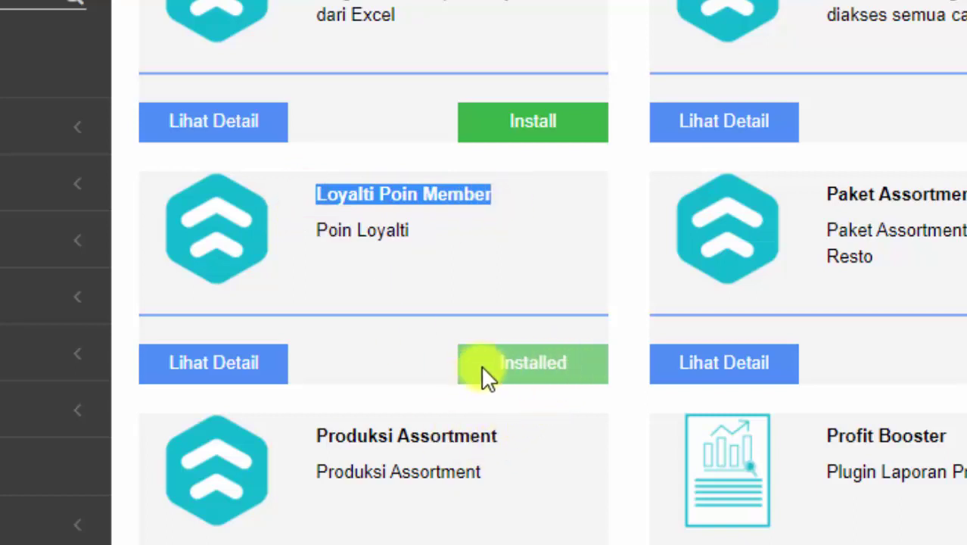
Open the Loyalti Poin Member plugin's details and review its price, description and installation status
left_click(210, 362)
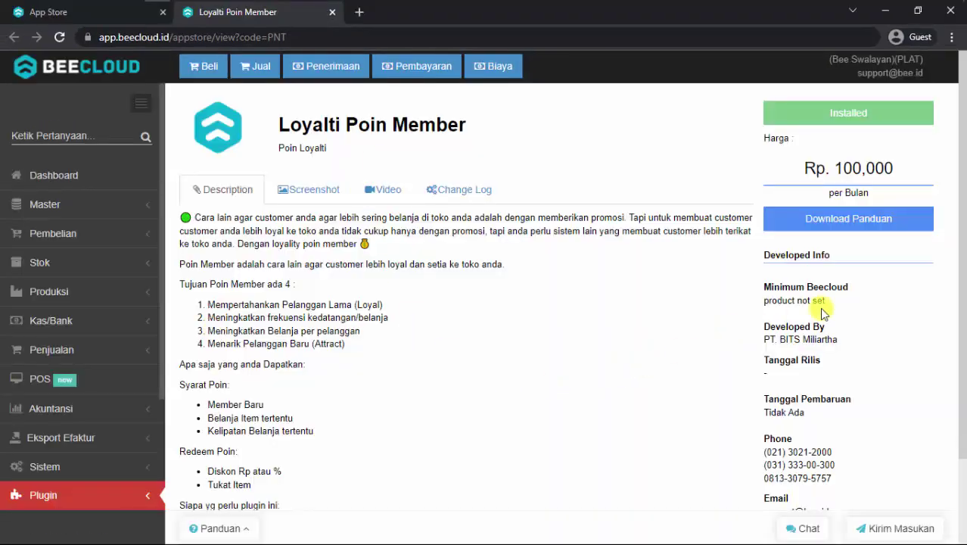
left_click_drag(837, 168, 816, 199)
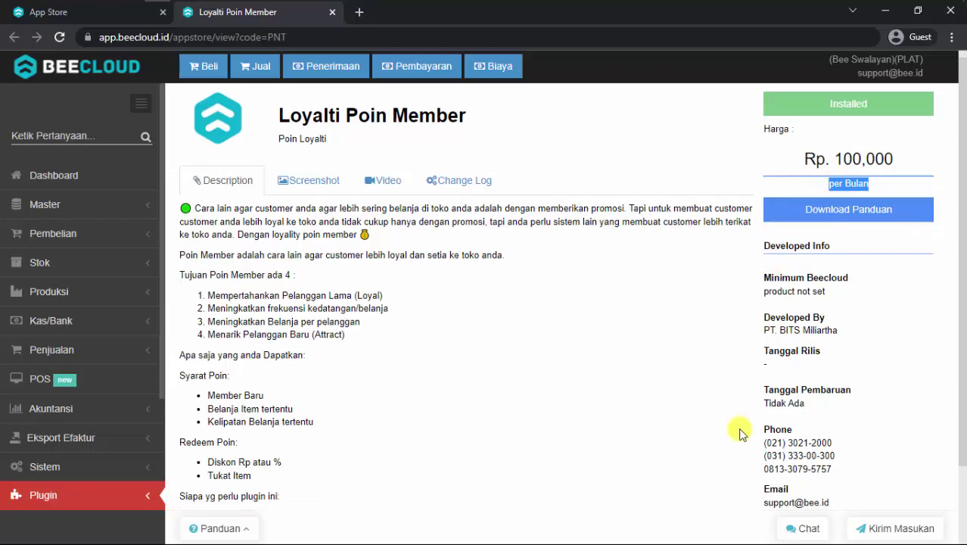
left_click_drag(187, 219, 274, 325)
left_click(274, 325)
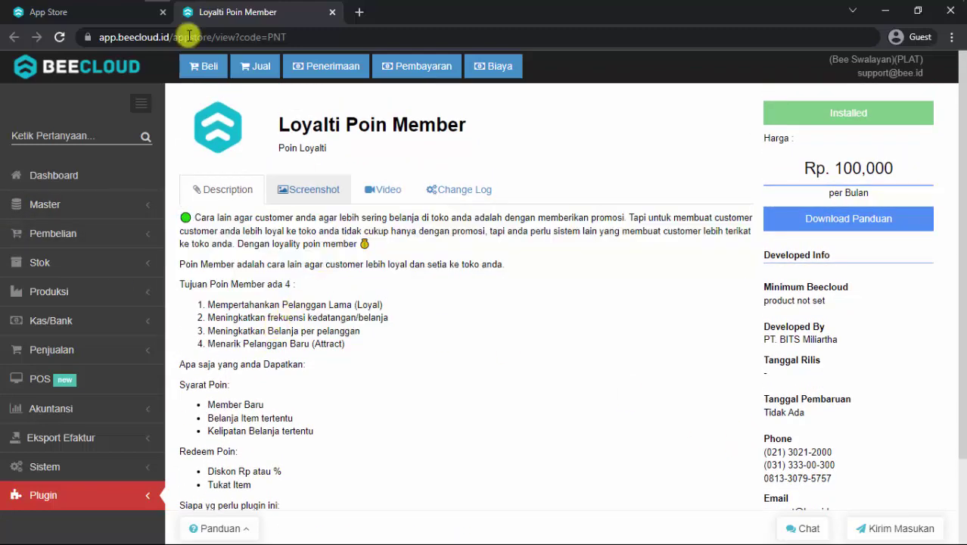
left_click(849, 114)
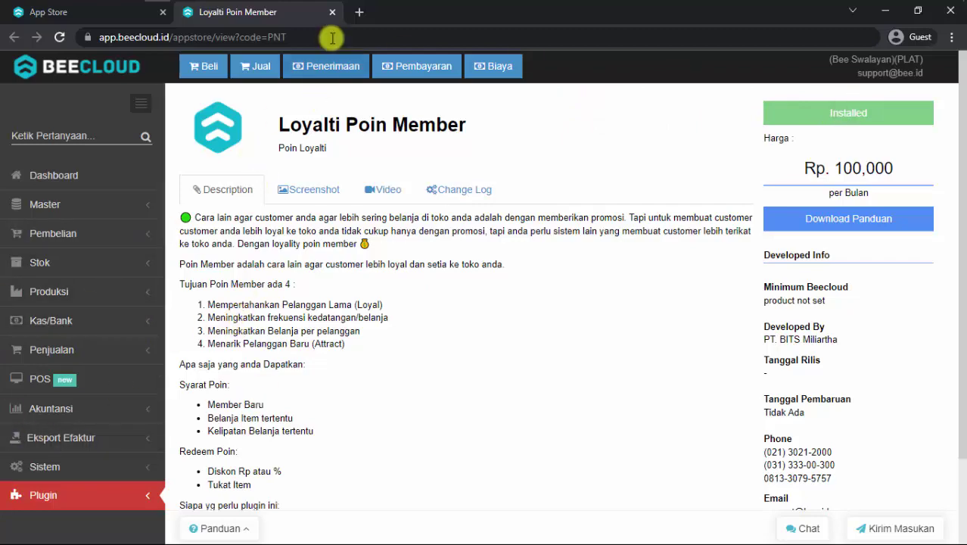
Close the plugin's detail page and open the Syarat Poin list of the points plugin
left_click(333, 12)
scroll(110, 333, "down", 3)
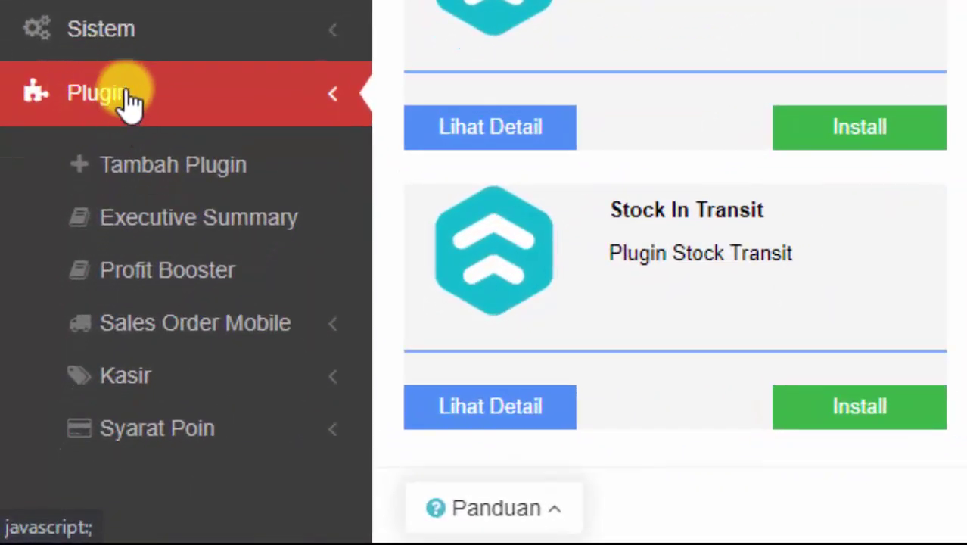
left_click(159, 443)
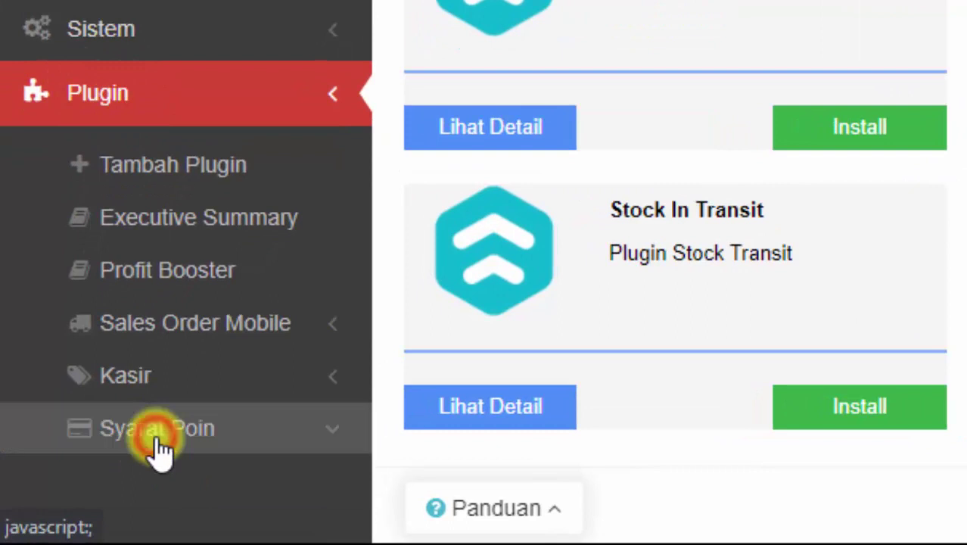
scroll(155, 446, "down", 3)
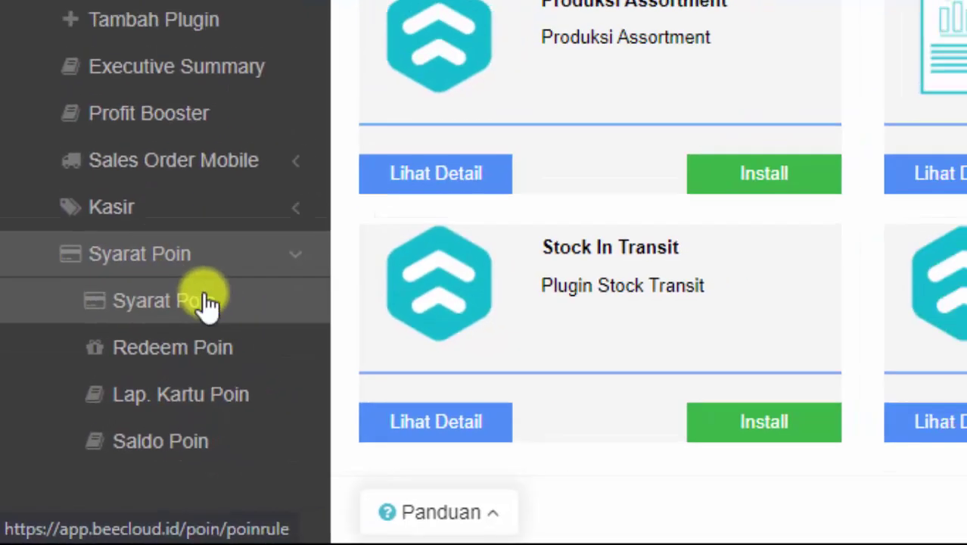
left_click(234, 271)
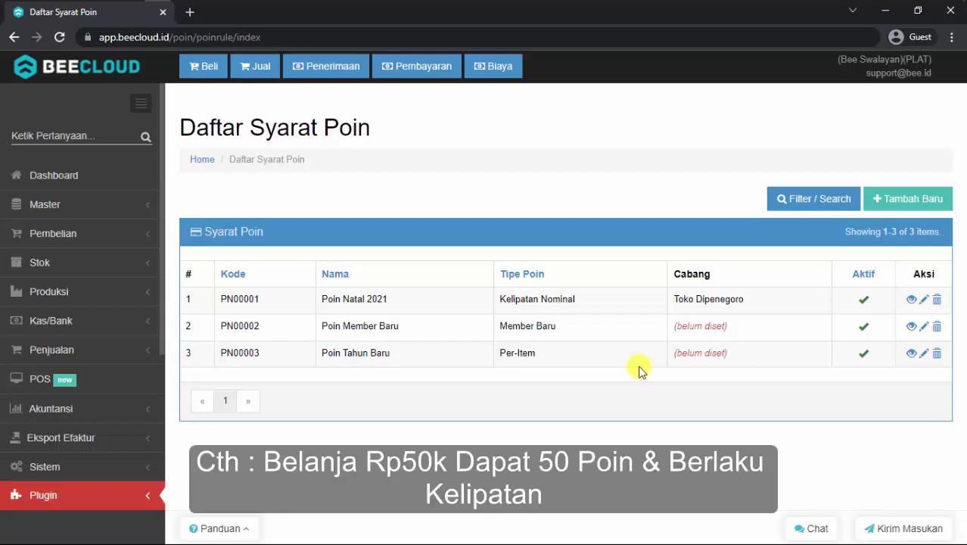
Start a new point rule and name it "Reward Belanja 50Rb"
left_click(927, 198)
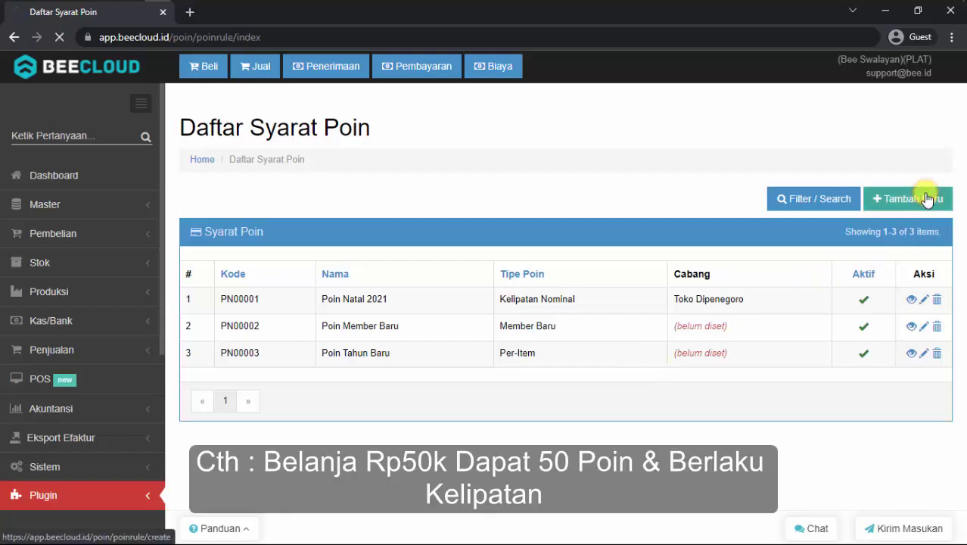
left_click(409, 271)
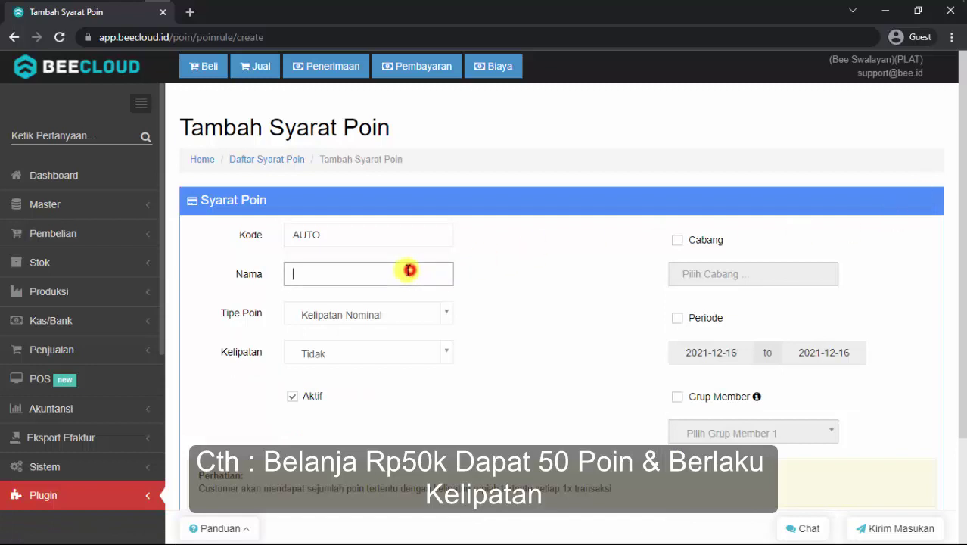
type("Reward Belanja 50Rb")
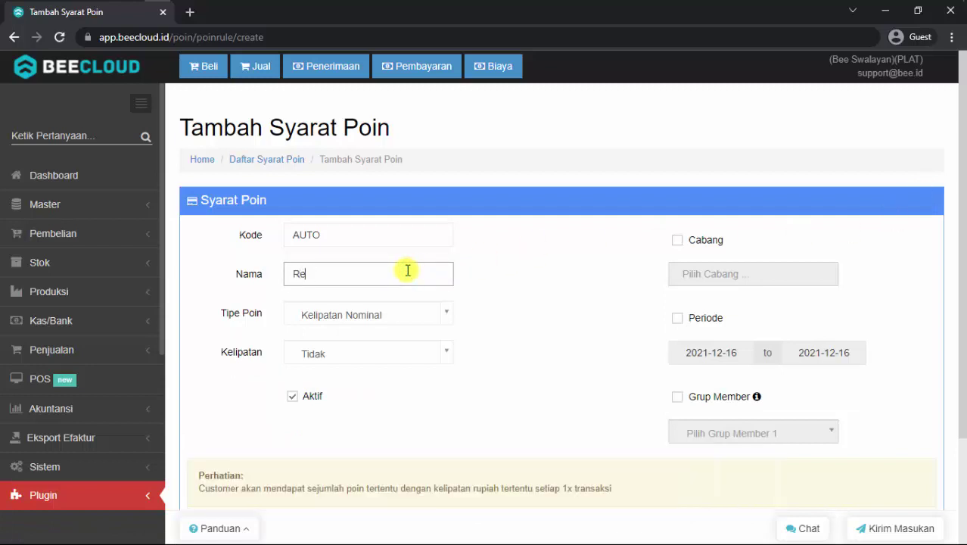
Set the rule's point type to Member Baru and award 10 points for a new member
left_click(396, 317)
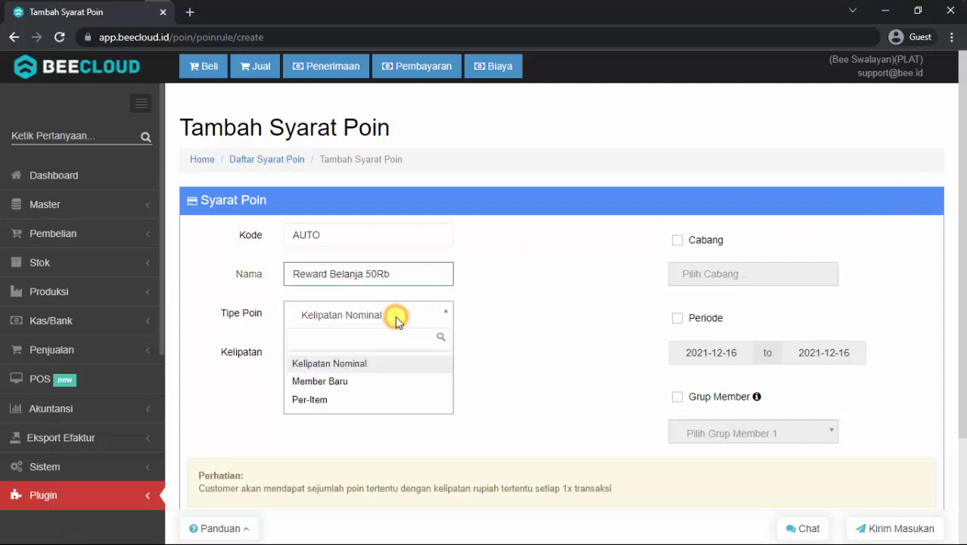
left_click(359, 381)
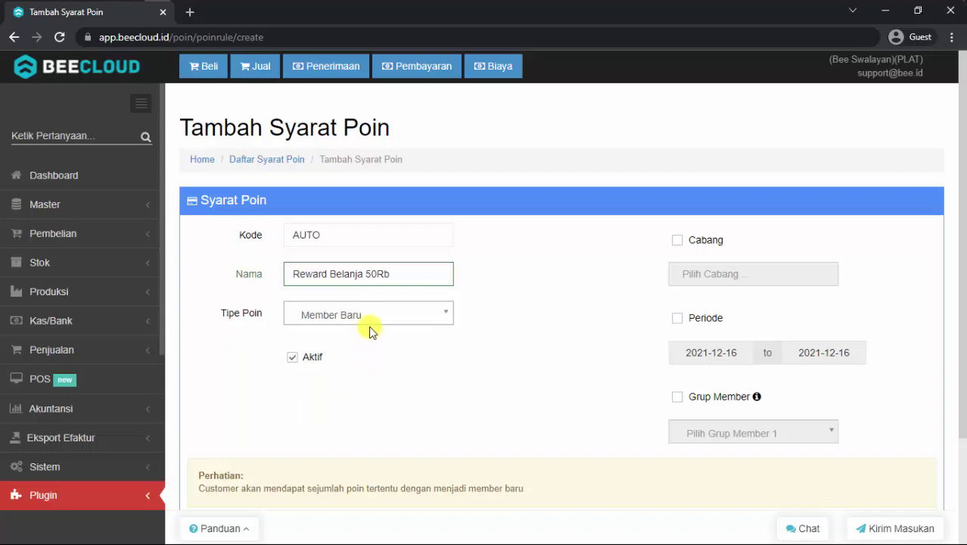
scroll(369, 331, "down", 2)
left_click(368, 399)
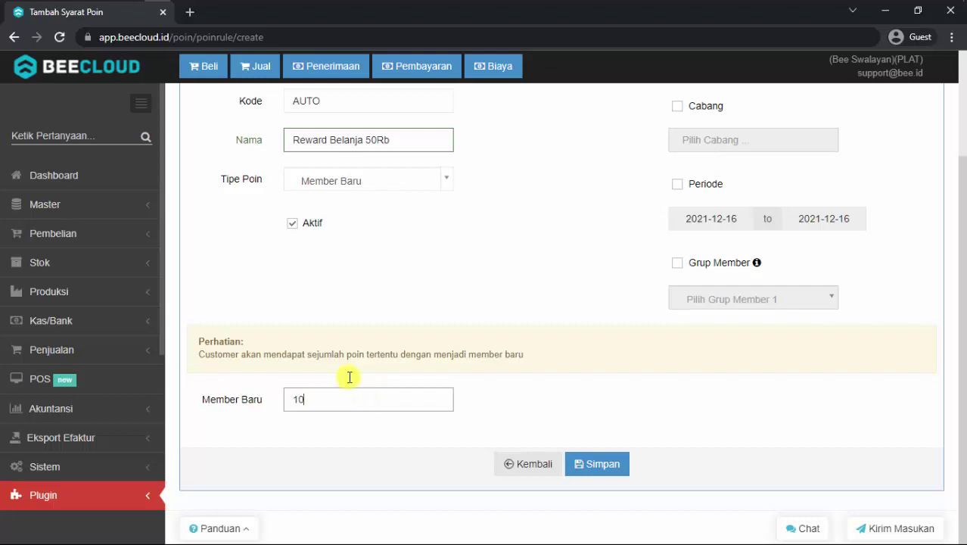
Set the point type to Per-Item and add the items DOVE SHMP 10 DANDRUFF CARE and DANCOW 1+ MADU 200
left_click(368, 184)
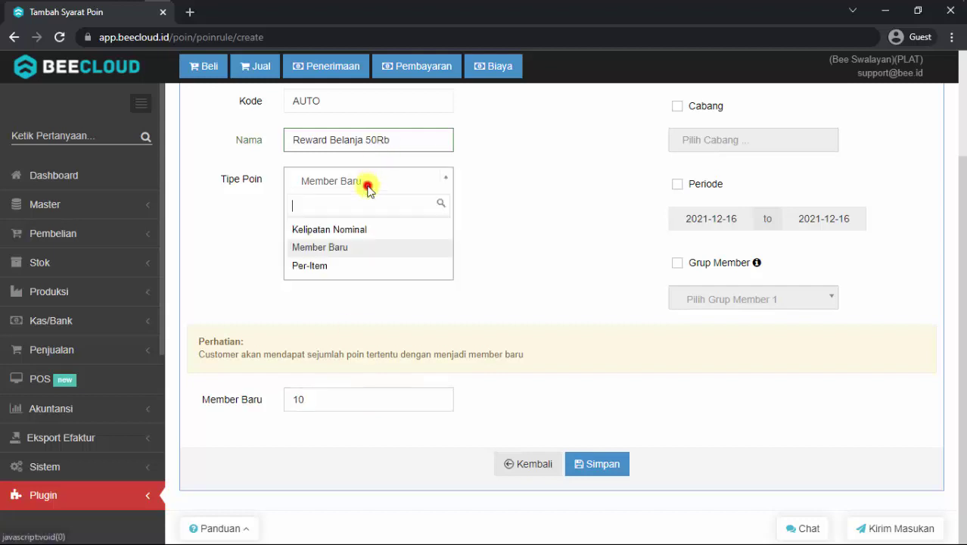
left_click(330, 272)
scroll(288, 333, "down", 1)
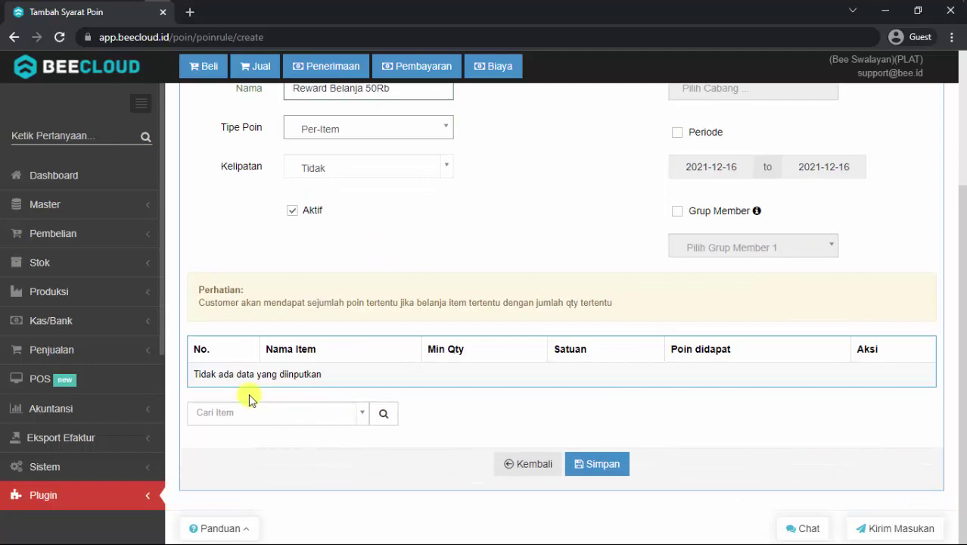
left_click(296, 415)
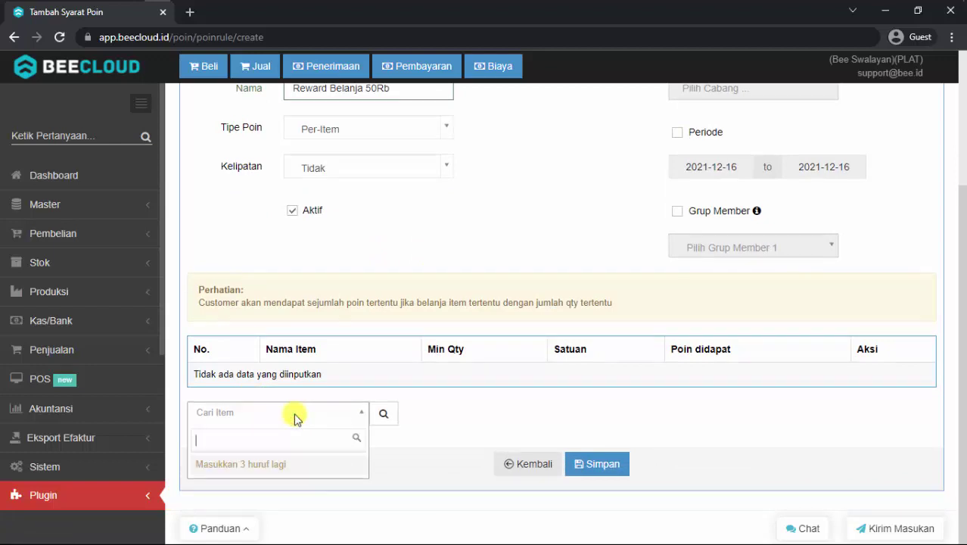
type("dand")
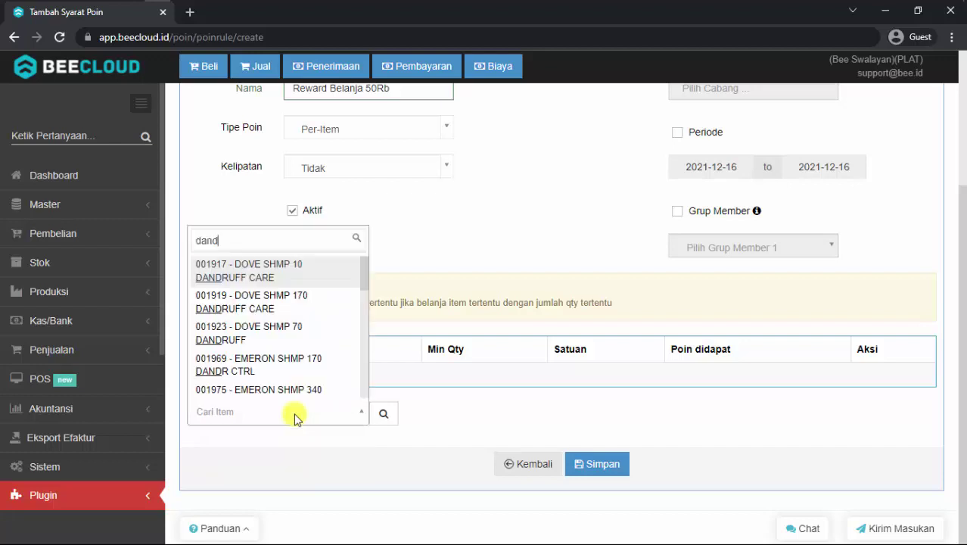
key("Return")
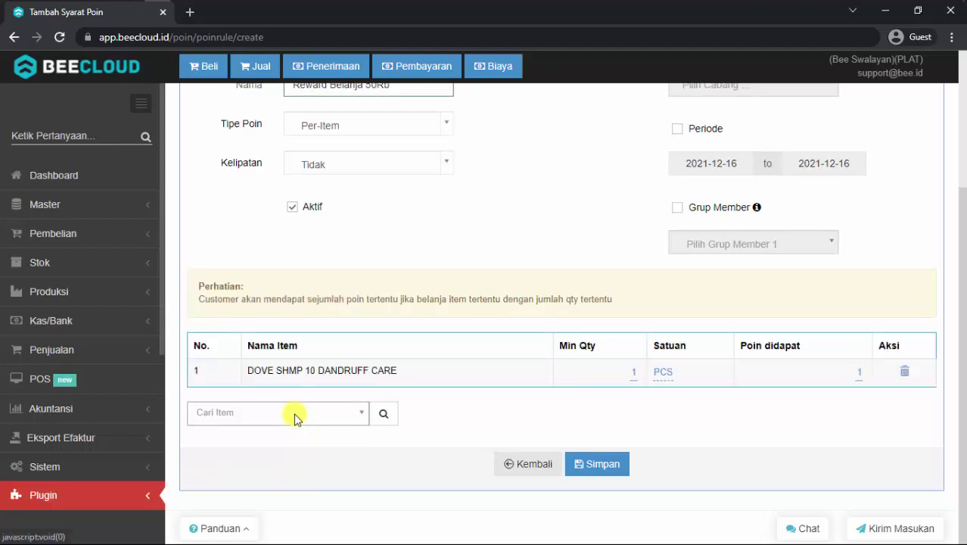
left_click(296, 415)
type("danc")
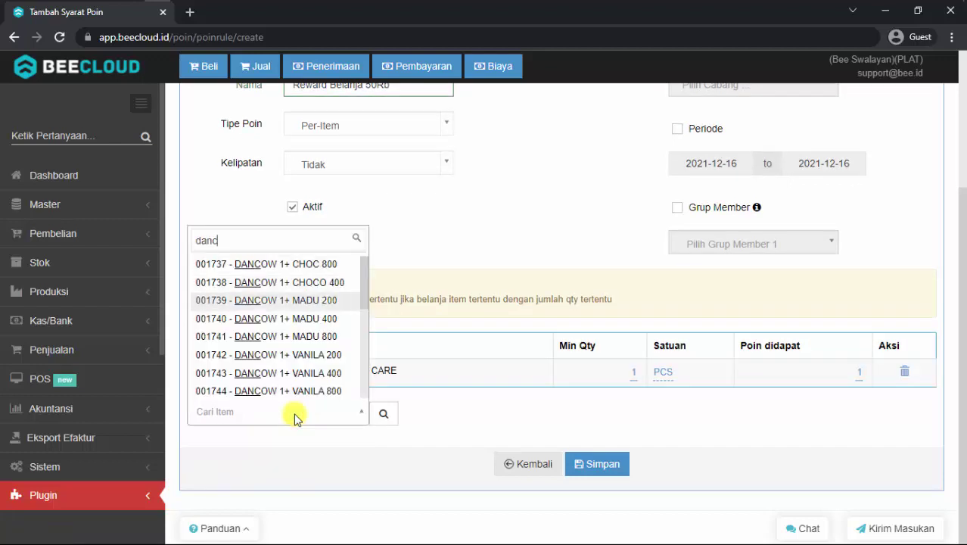
key("Return")
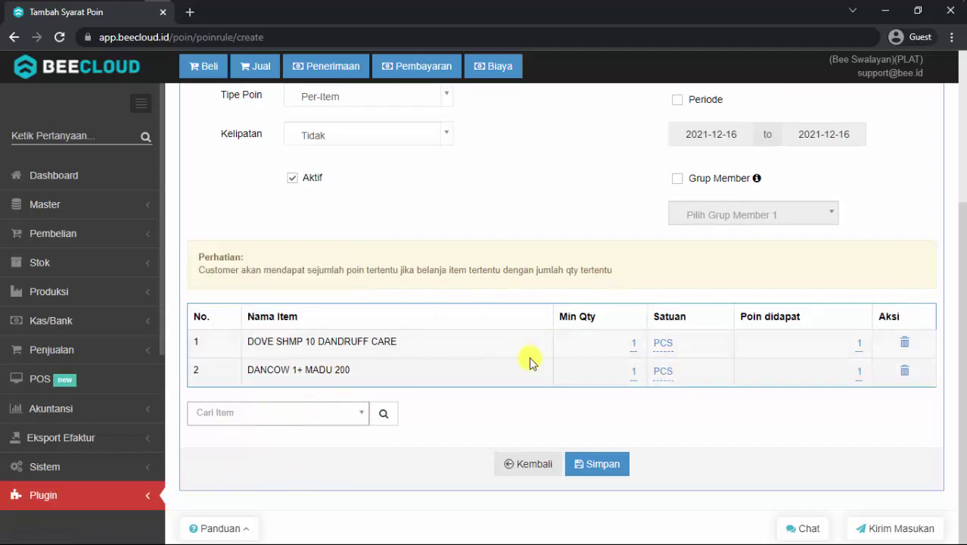
left_click(855, 373)
type("6")
key("Return")
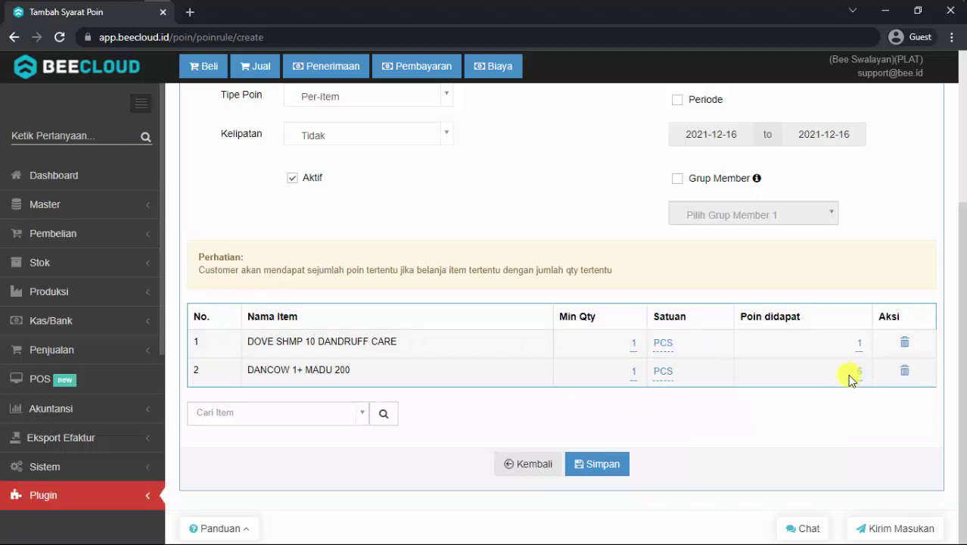
Set the points earned for DANCOW 1+ MADU 200 to 5
left_click(860, 373)
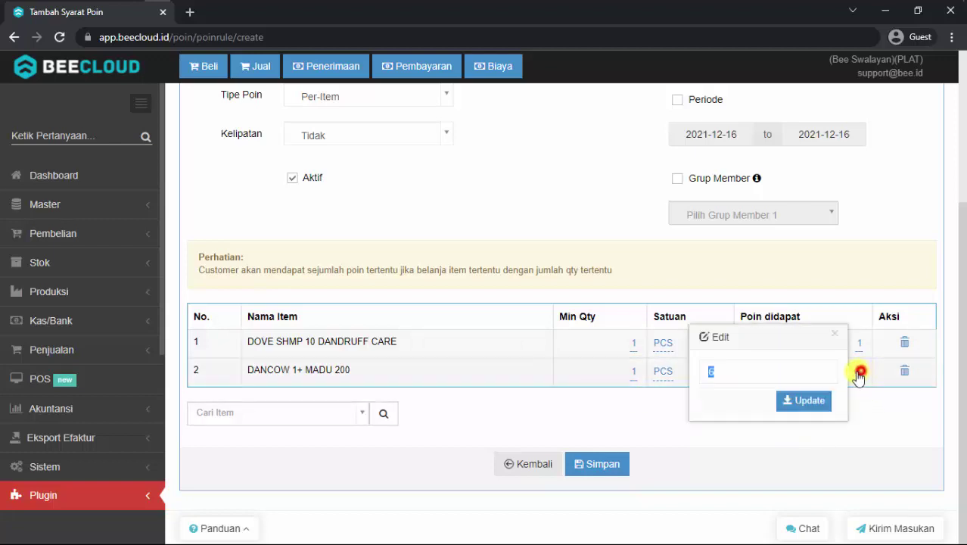
left_click(793, 372)
double_click(792, 372)
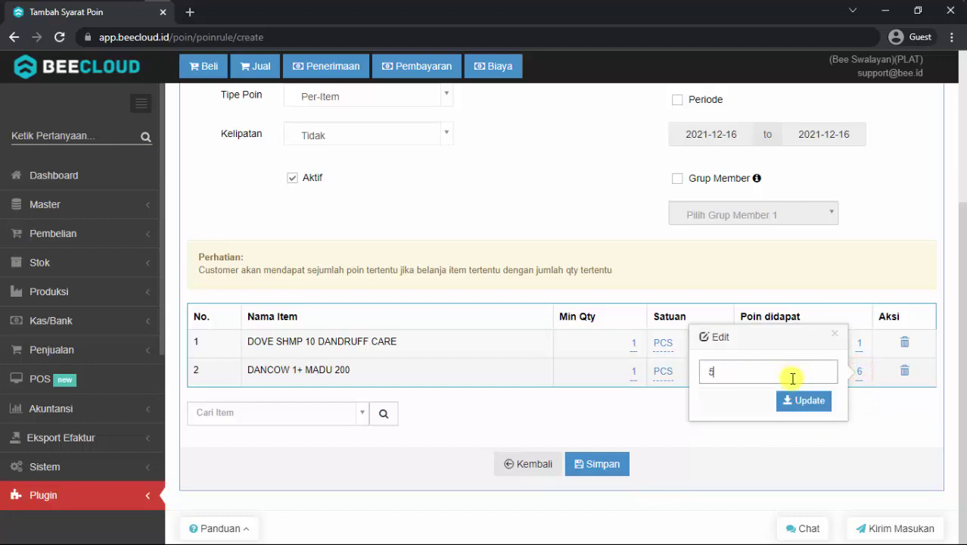
left_click(804, 402)
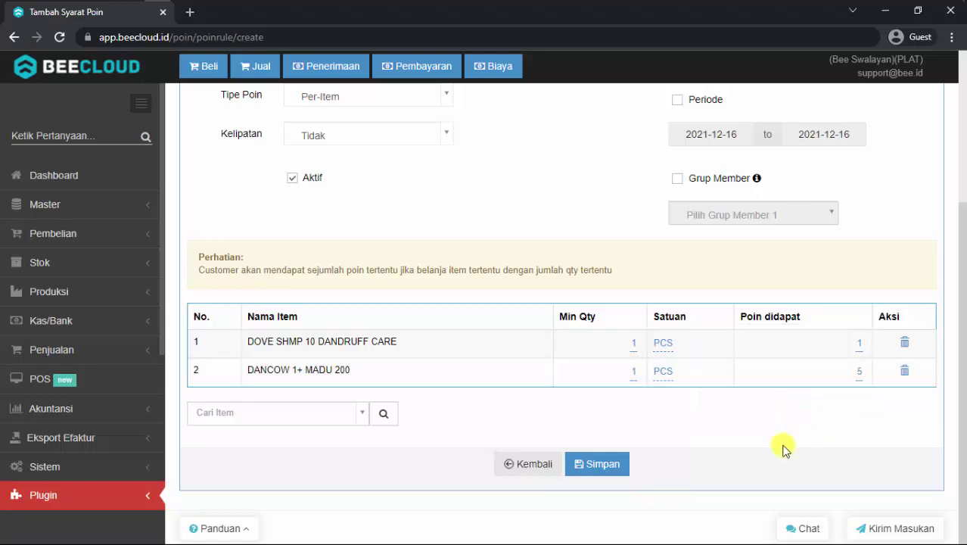
Set the rule's Kelipatan option to Ya so points apply in multiples
left_click(345, 143)
left_click(327, 201)
scroll(391, 180, "up", 1)
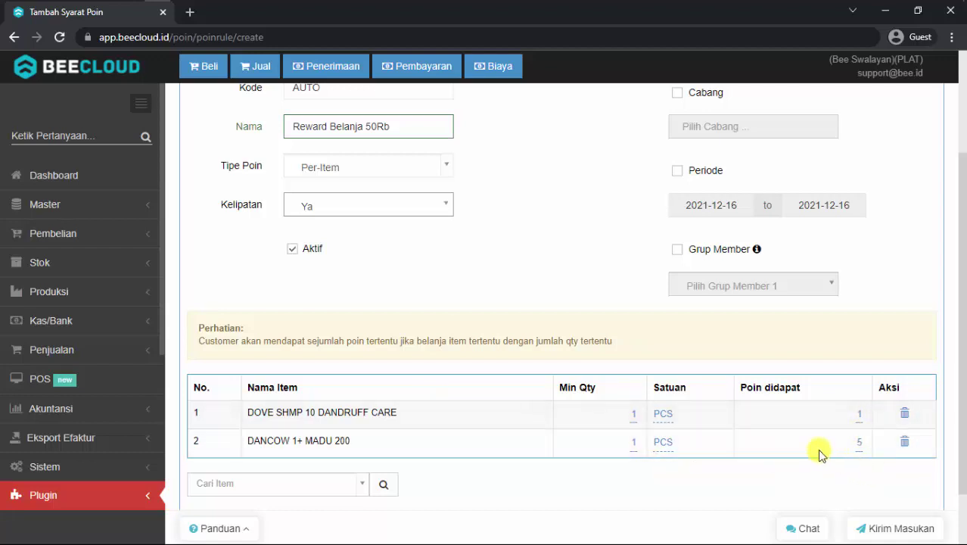
Set the rule's point type to Kelipatan Nominal, awarding 50 points for every 50,000 rupiah spent
left_click(368, 167)
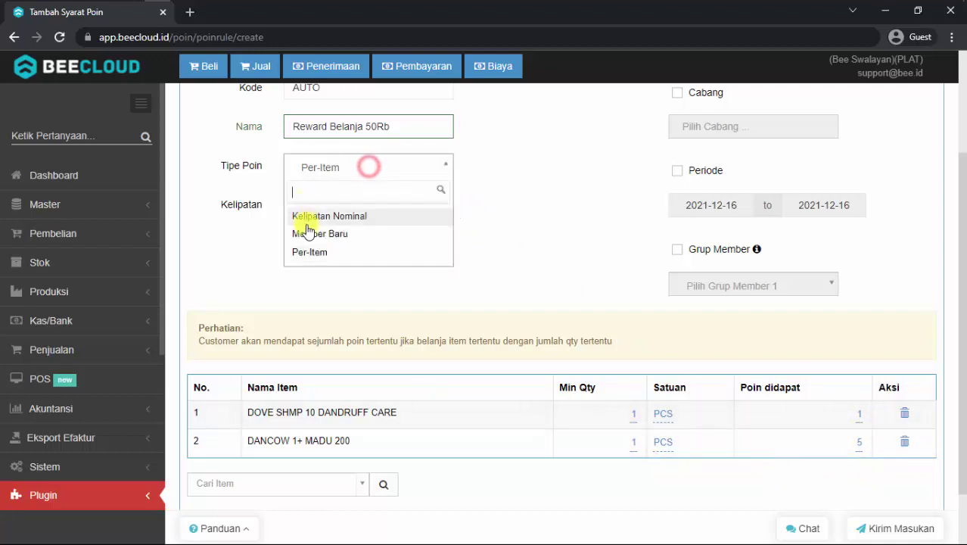
left_click(321, 218)
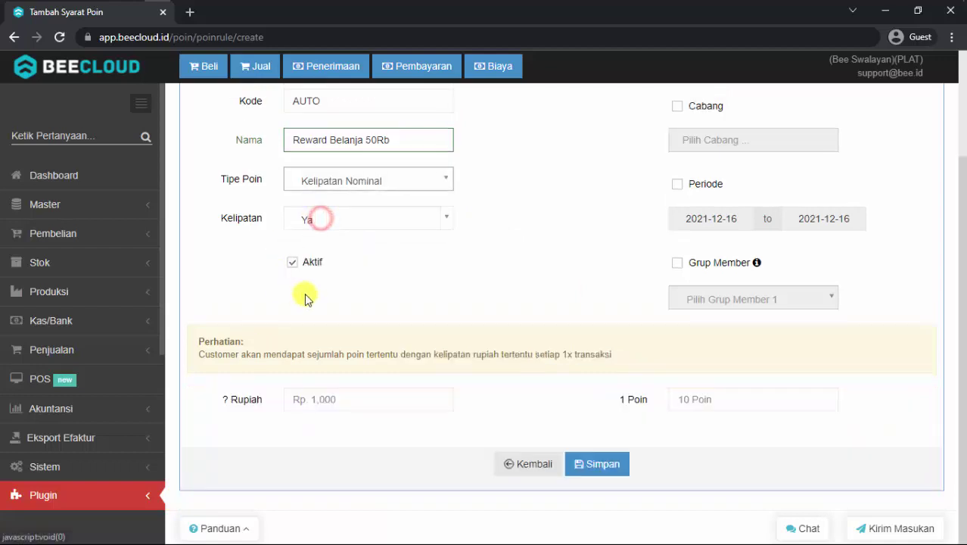
left_click(343, 401)
type("50,000")
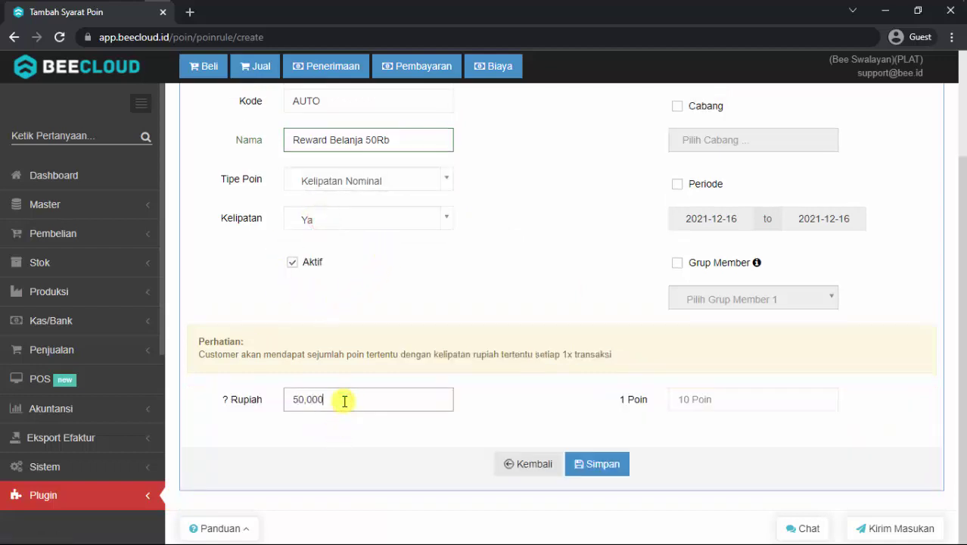
key("Tab")
type("5")
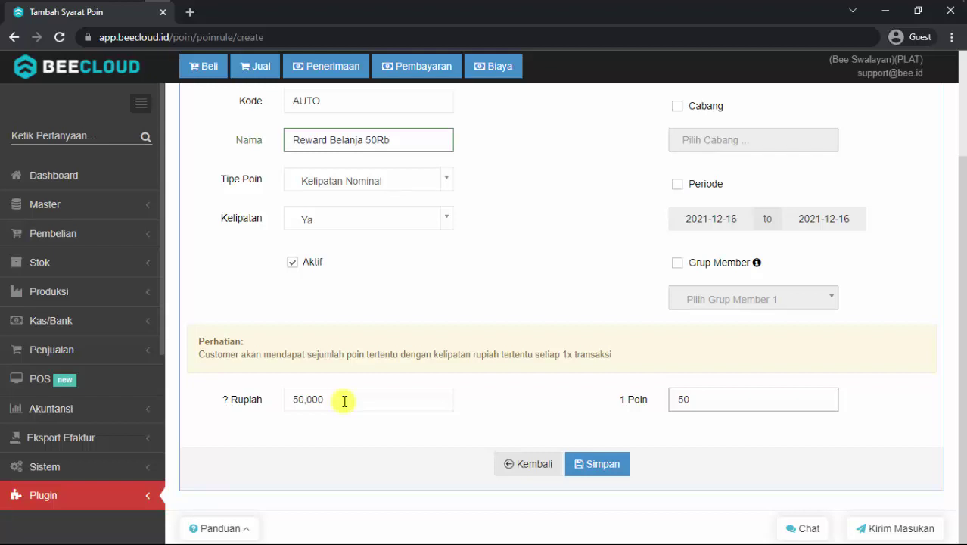
Limit the rule by Cabang to the branches Toko Dipenegoro and Toko Kenjeran
scroll(561, 231, "up", 2)
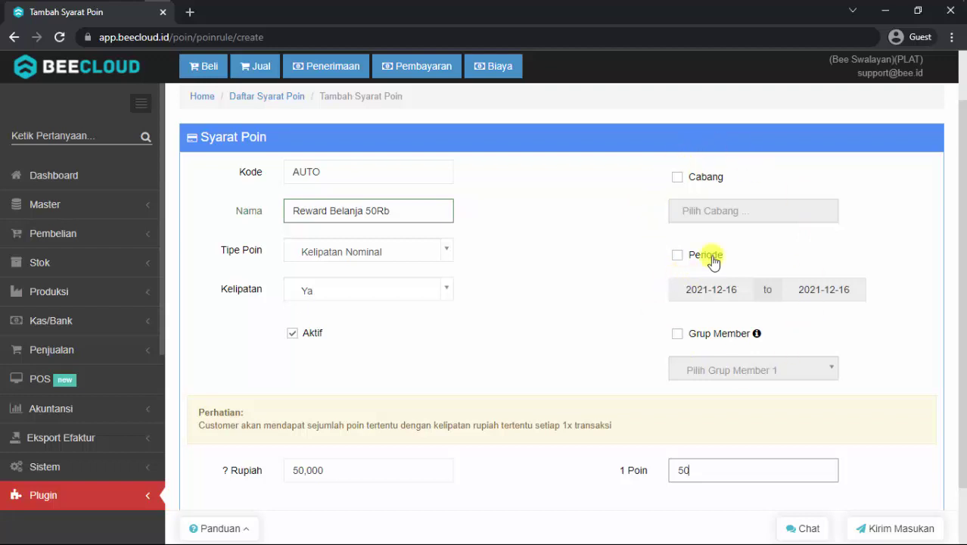
left_click(678, 177)
left_click(700, 209)
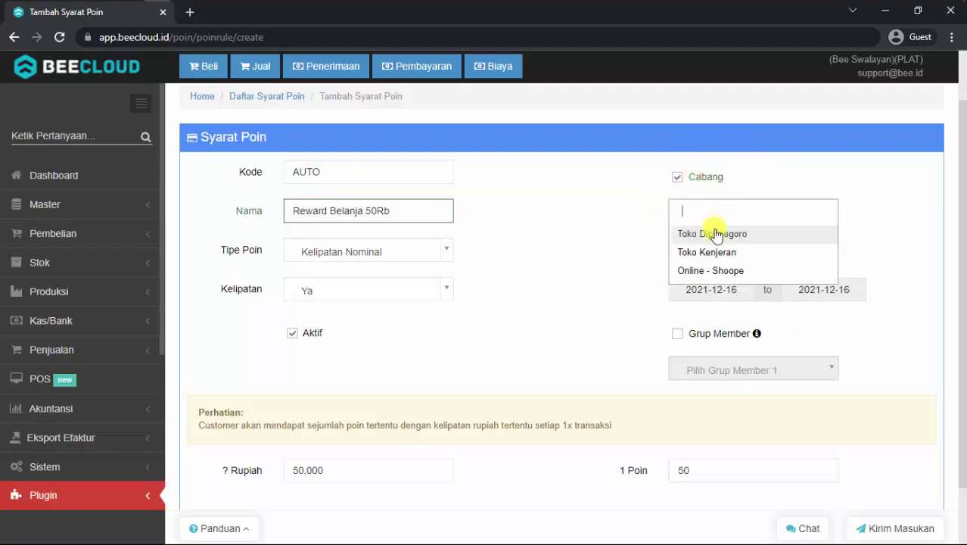
left_click(716, 235)
left_click(788, 211)
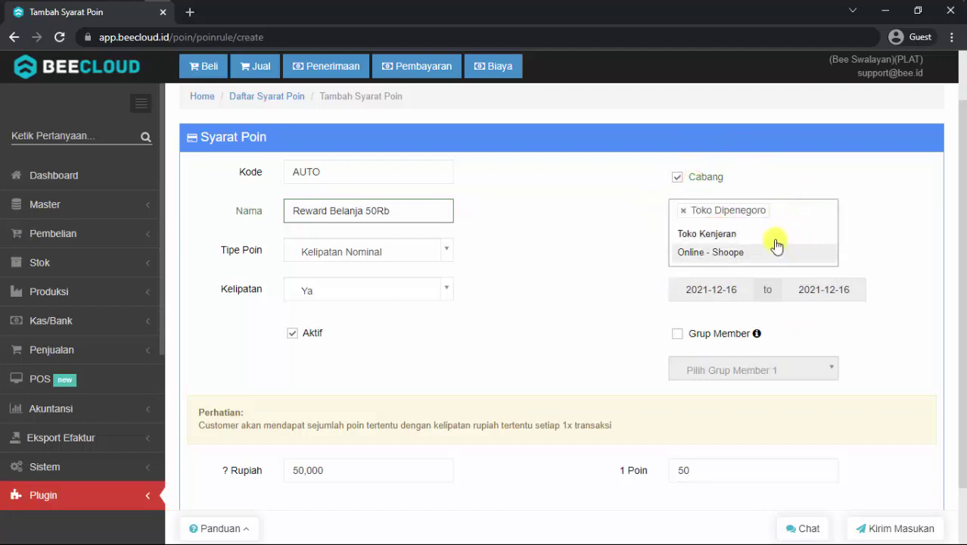
left_click(777, 234)
left_click(594, 296)
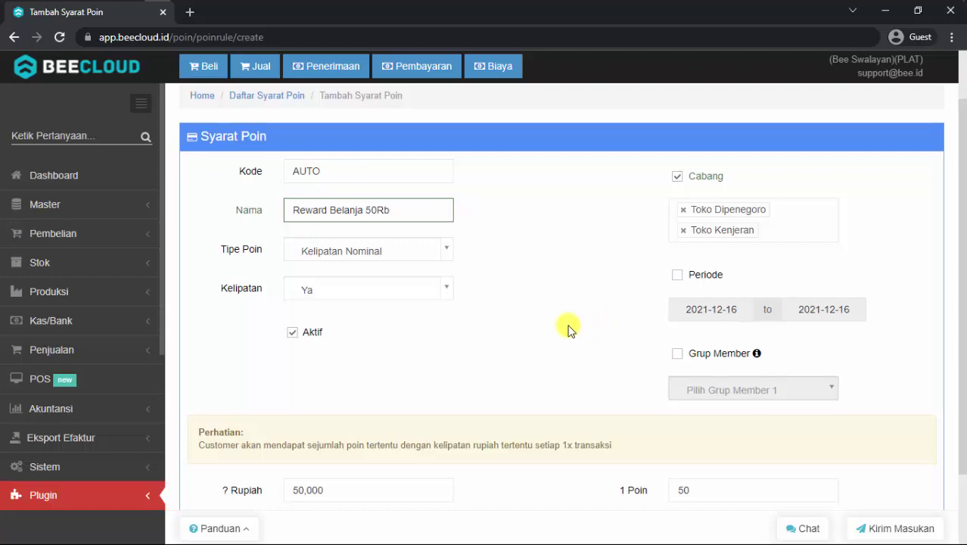
Save the Reward Belanja 50Rb point rule
scroll(567, 327, "down", 1)
left_click(613, 469)
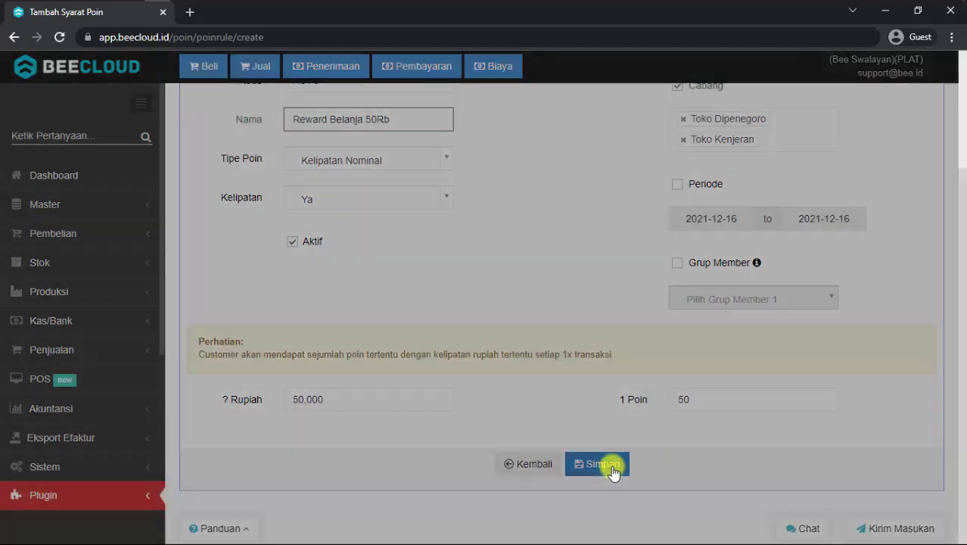
left_click(573, 231)
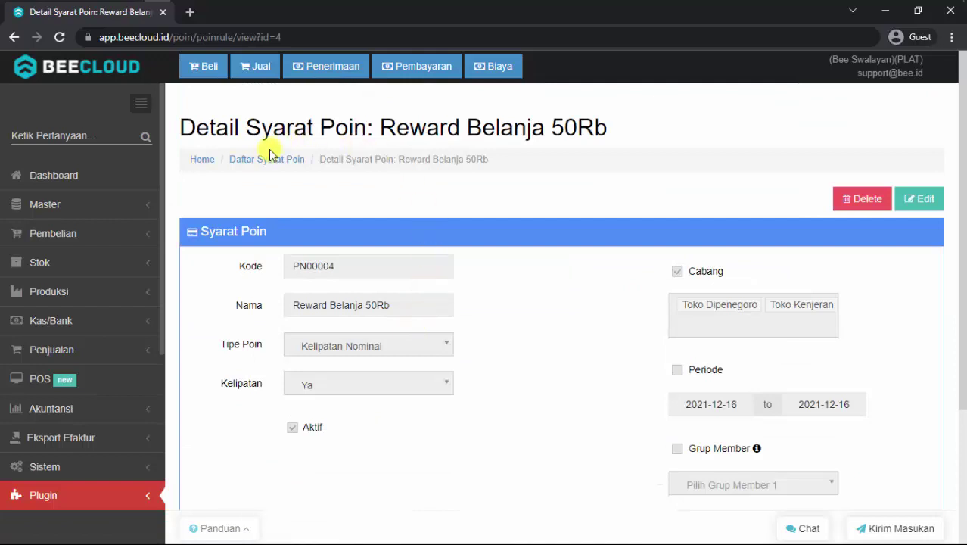
Review the saved rule's details and open the Redeem Poin list of the Syarat Poin plugin
scroll(508, 295, "up", 1)
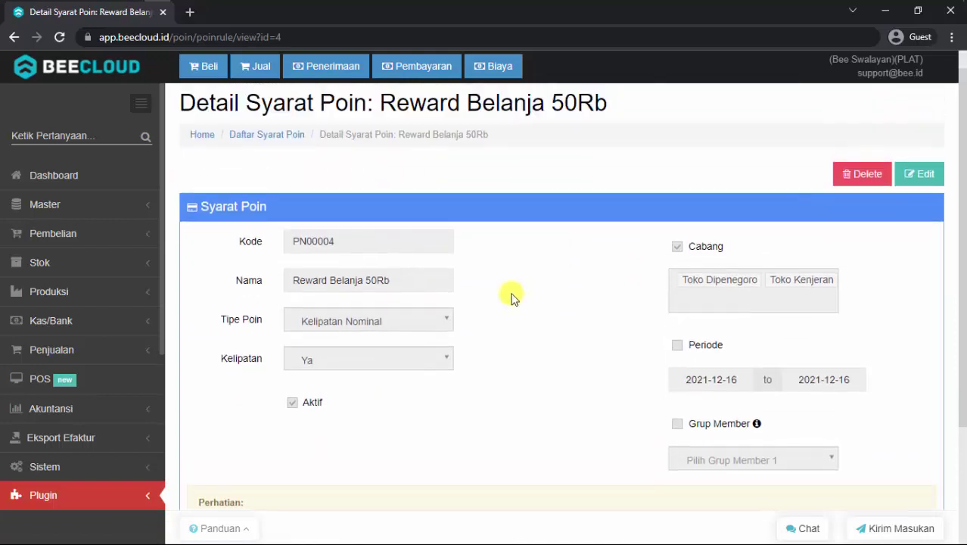
scroll(593, 198, "down", 2)
scroll(592, 198, "down", 1)
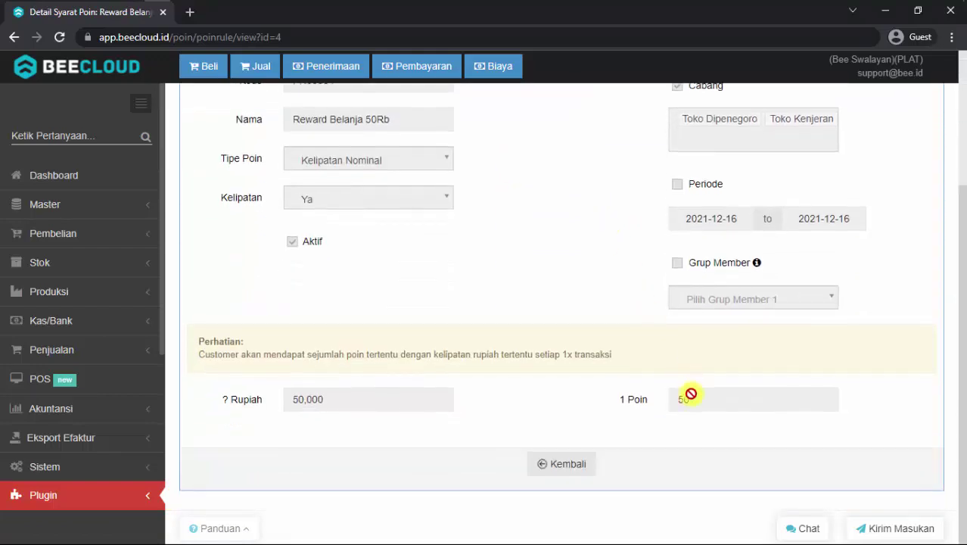
left_click(690, 394)
scroll(529, 288, "up", 3)
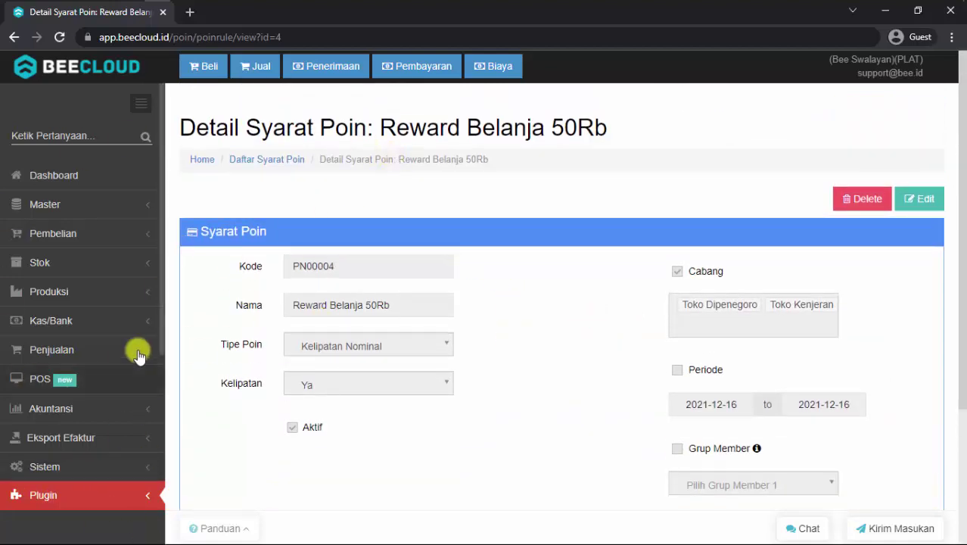
scroll(87, 316, "down", 3)
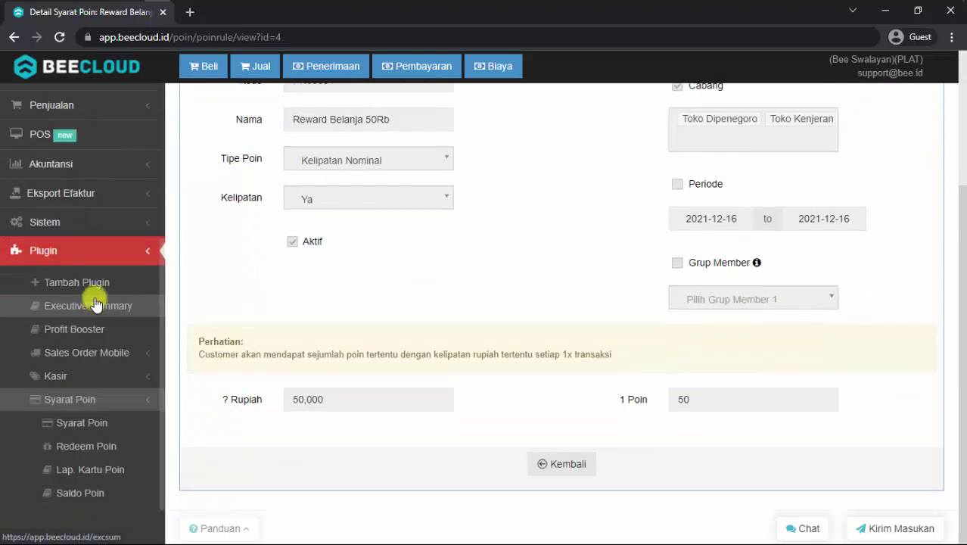
left_click(91, 451)
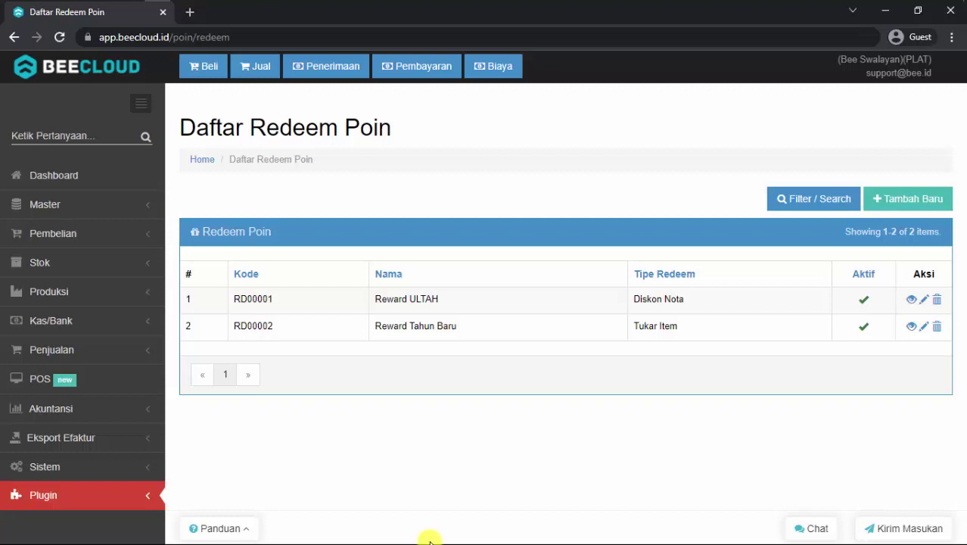
Add a new point redemption rule and name it Redeem Poin Reward 50Rb
left_click(880, 202)
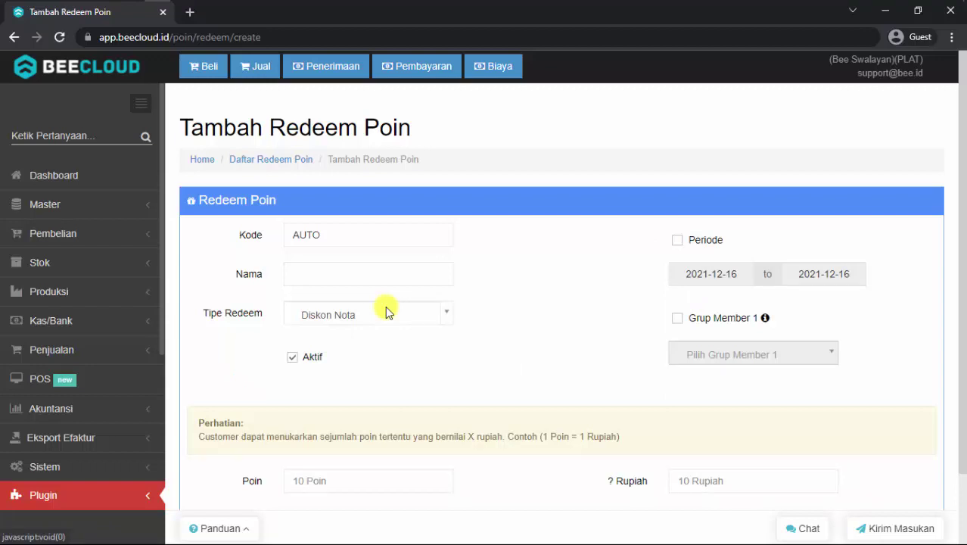
left_click(372, 265)
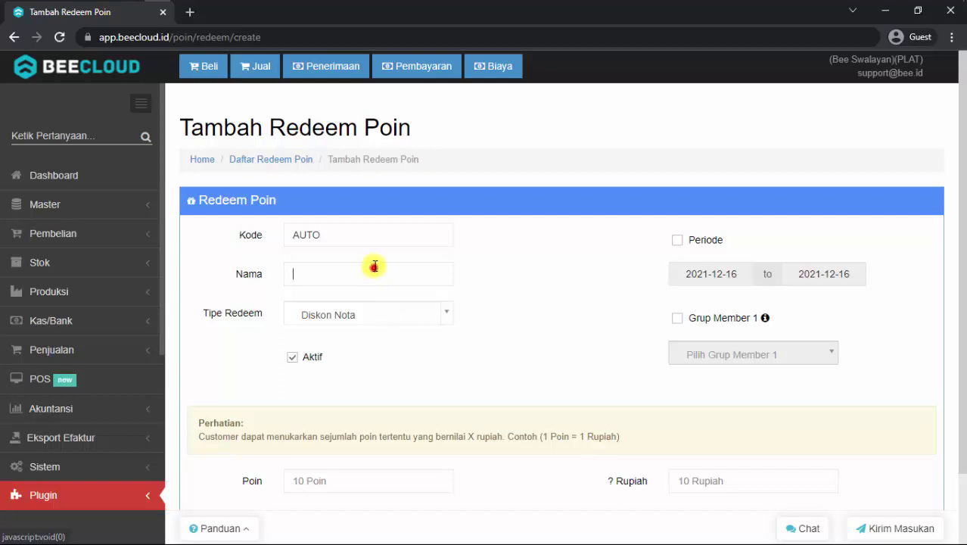
type("Red")
key("BackSpace")
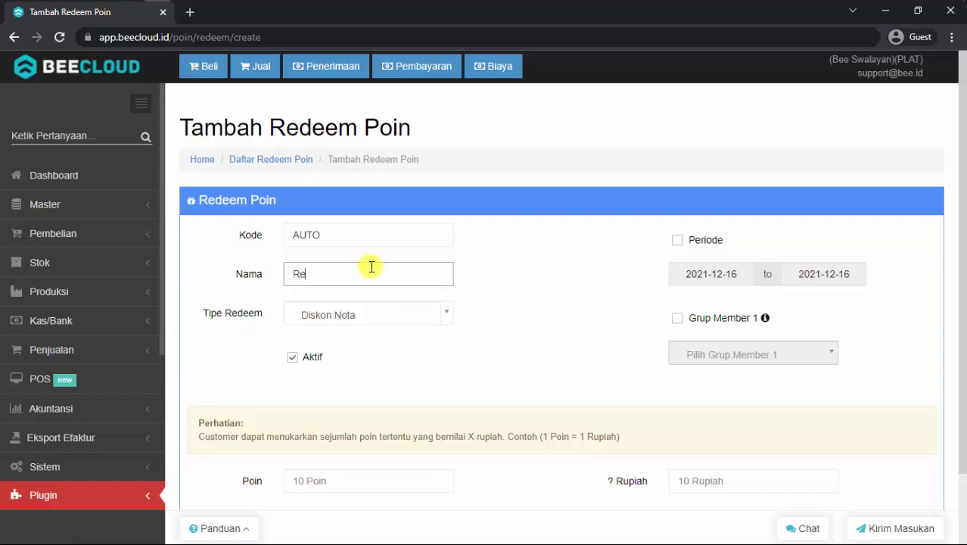
type("deem Poin Reward")
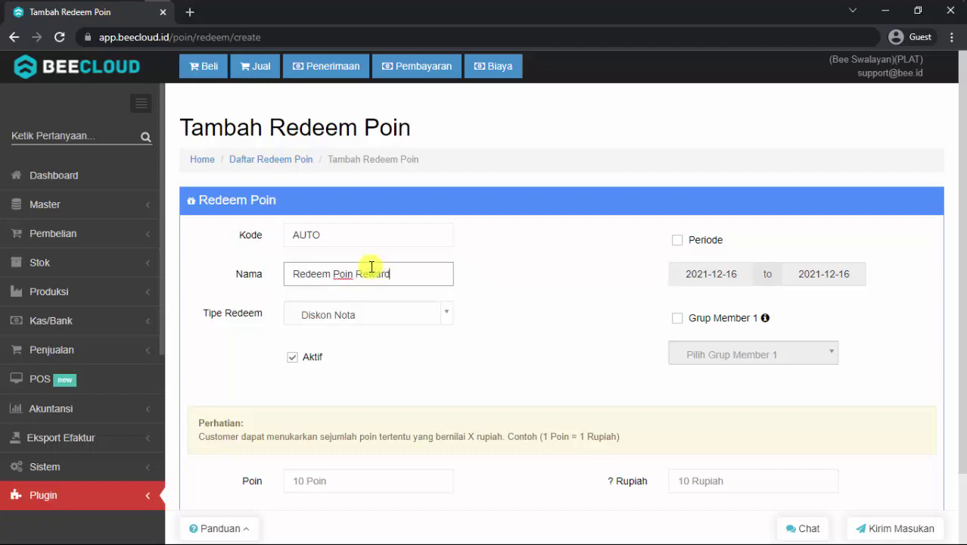
type(" 50Rb")
Set the redeem type to Tukar Item and examine the Akun Stok Keluar setting
left_click(339, 314)
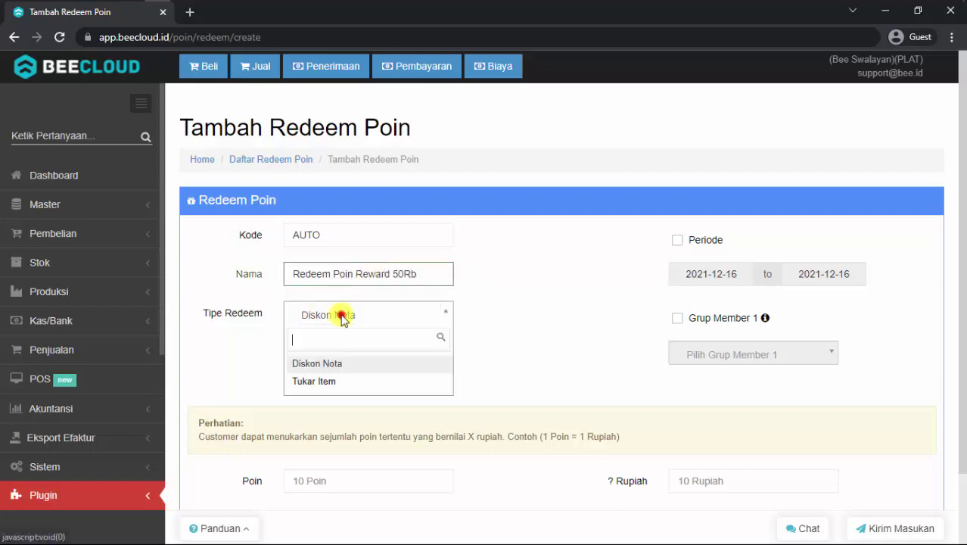
left_click(338, 386)
scroll(406, 276, "down", 2)
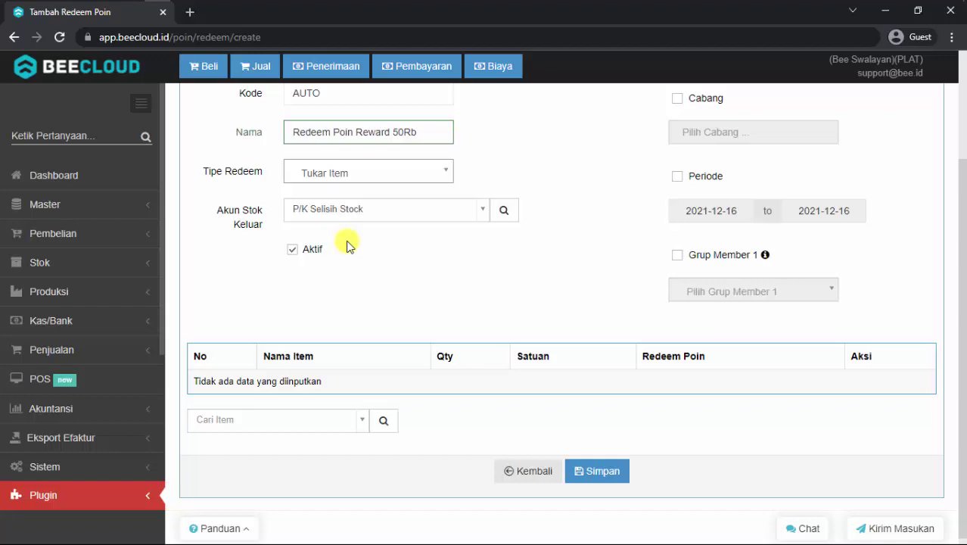
left_click_drag(220, 207, 260, 231)
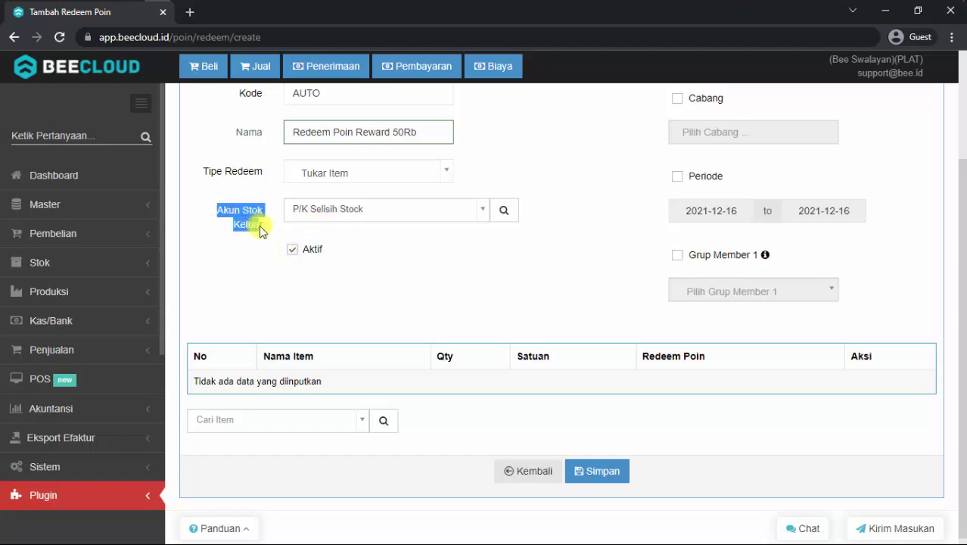
left_click(262, 229)
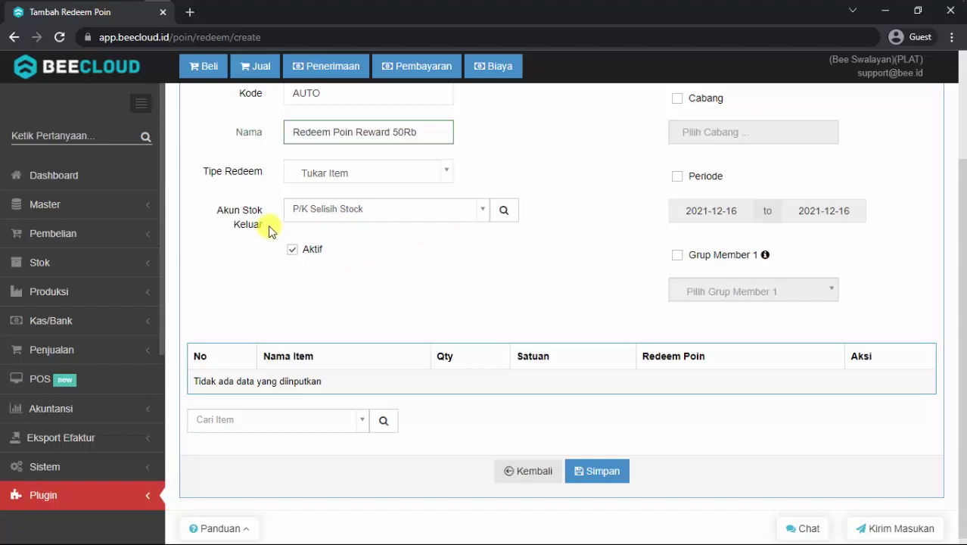
left_click_drag(212, 209, 261, 236)
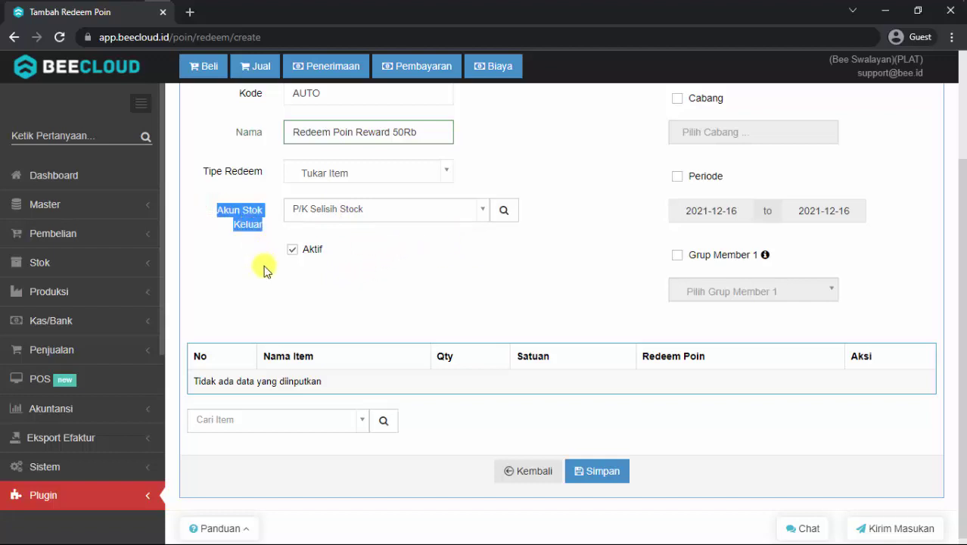
Set the redeem type to Diskon Nota, with 500 points worth 5,000 rupiah
left_click(307, 173)
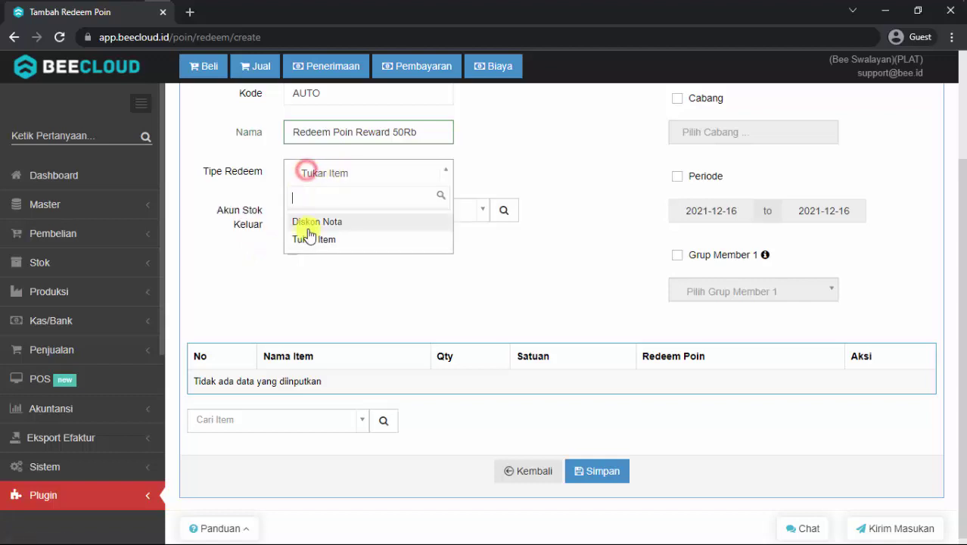
left_click(315, 221)
left_click(340, 407)
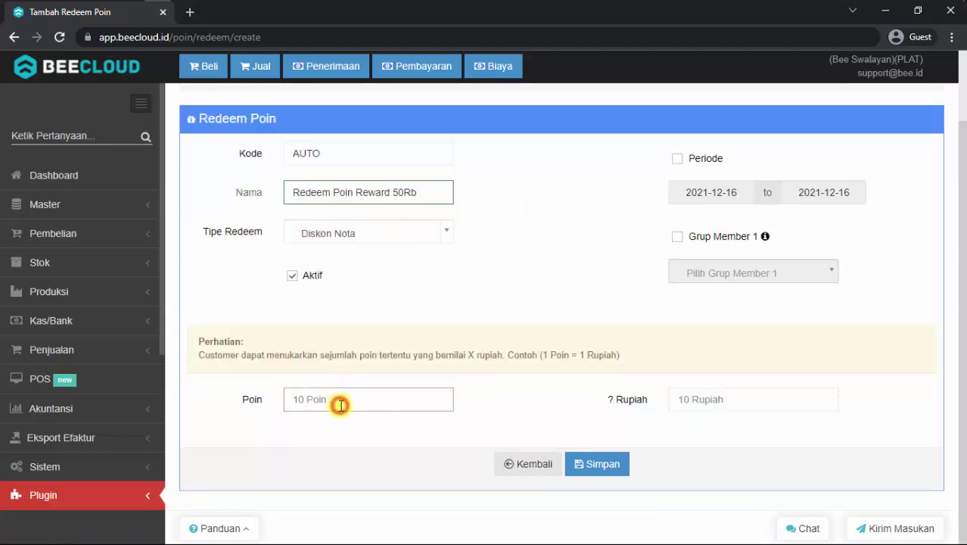
type("500")
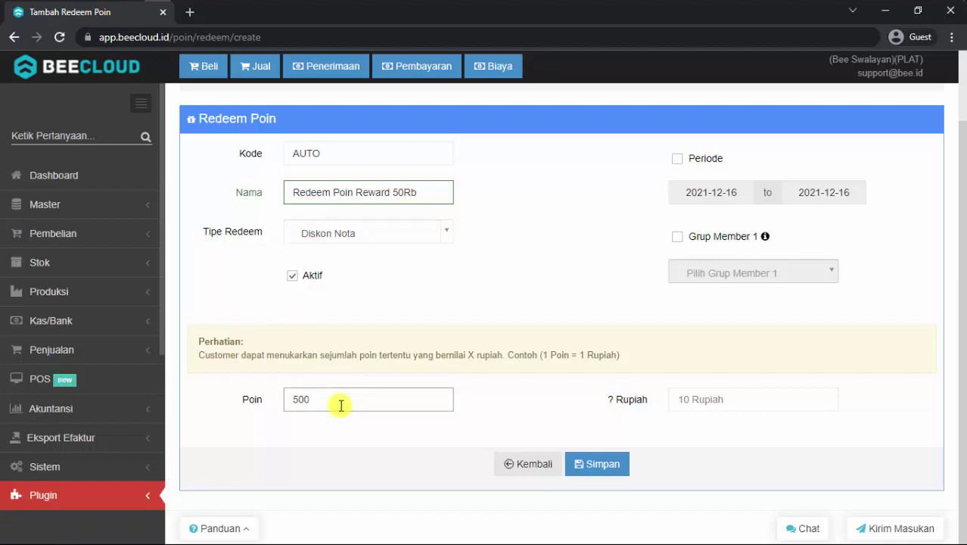
key("Tab")
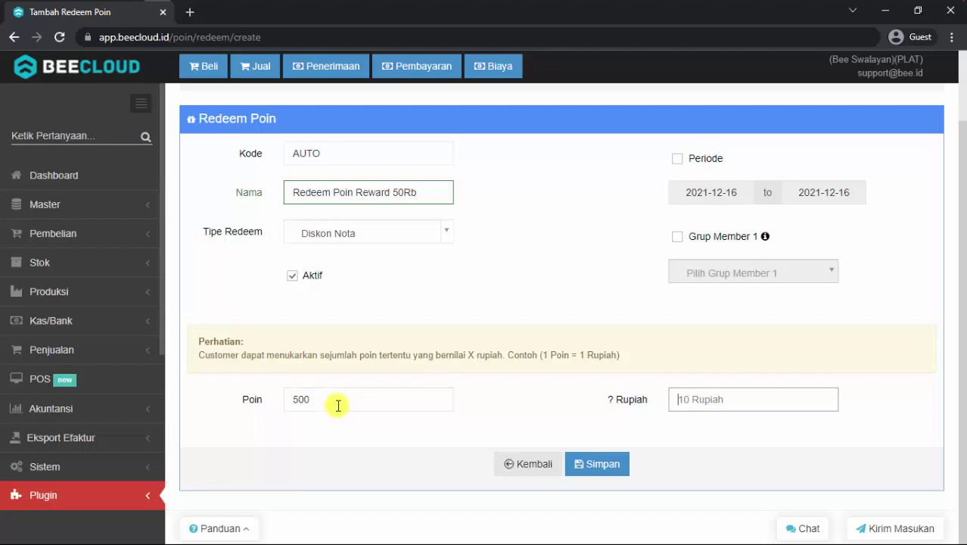
type("5000")
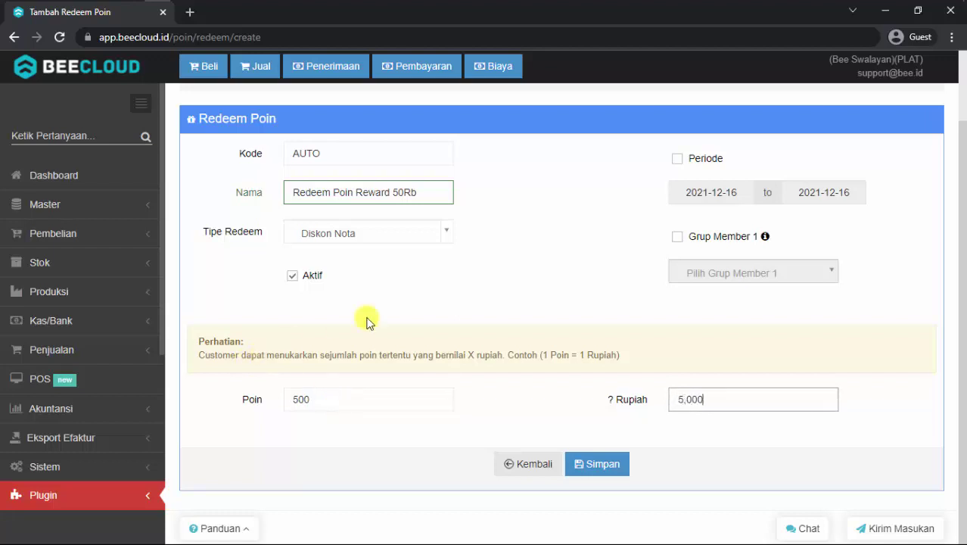
left_click(492, 287)
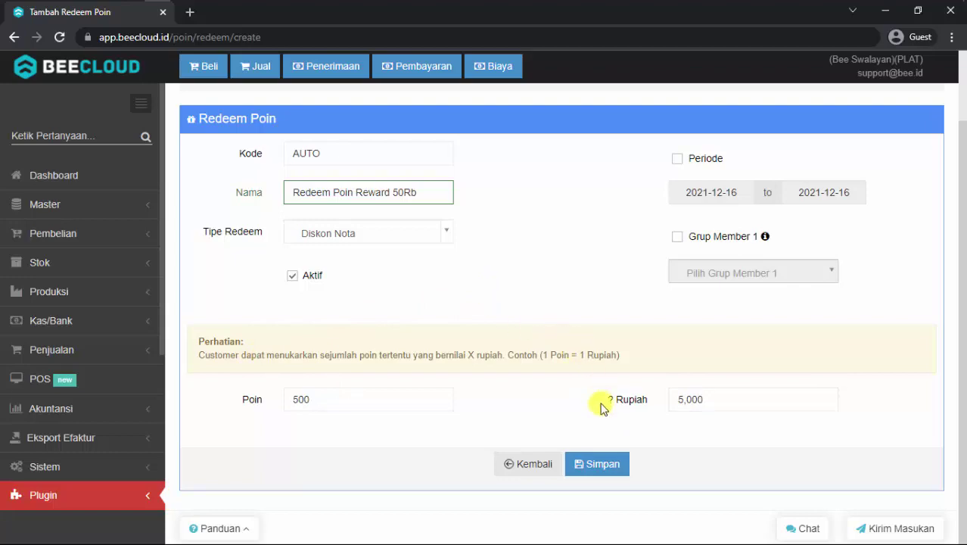
Try to save the redemption rule, and return to the Daftar Redeem Poin list
left_click(584, 465)
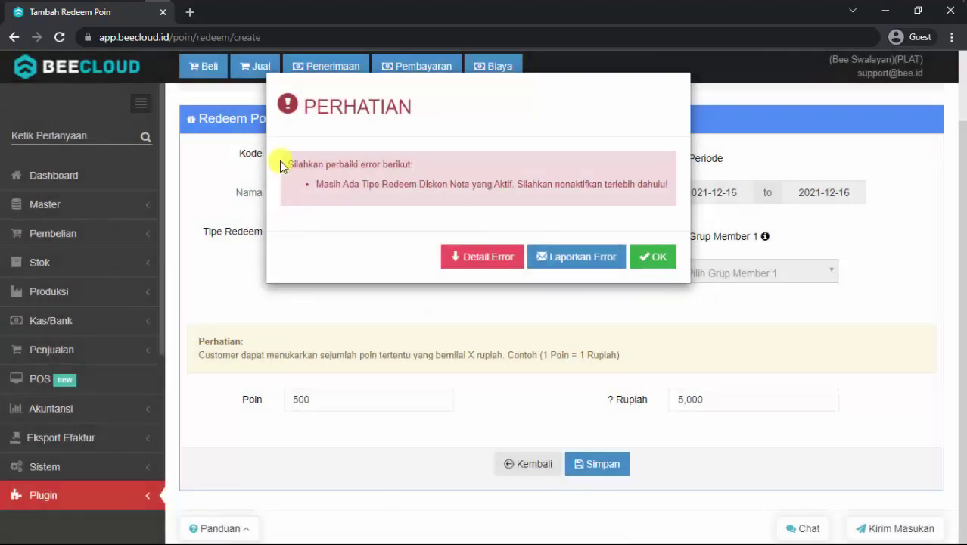
left_click_drag(284, 162, 452, 191)
left_click(452, 188)
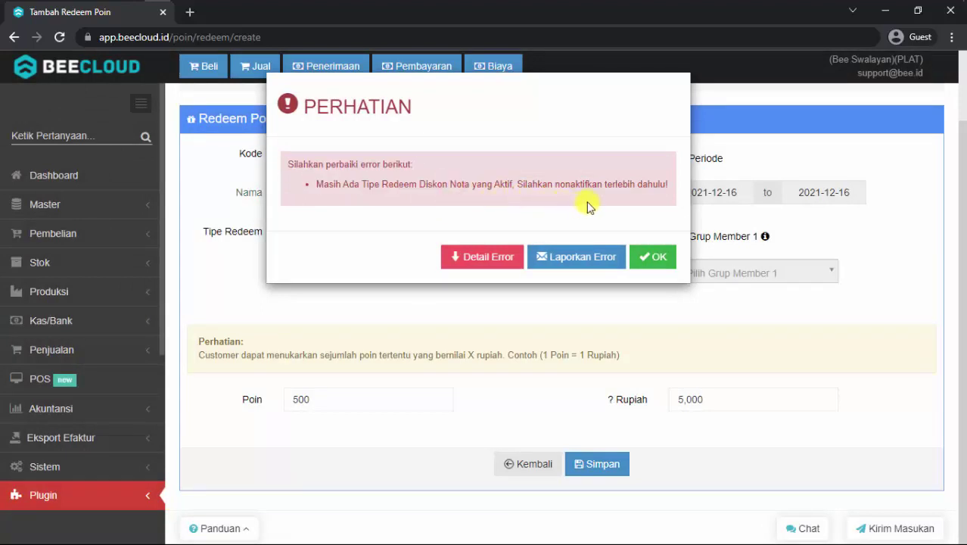
left_click(653, 258)
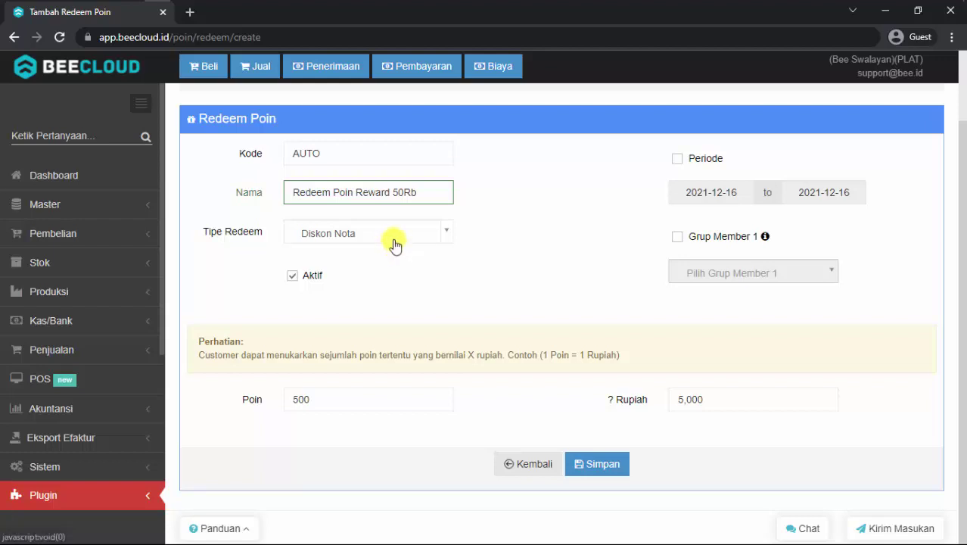
scroll(394, 244, "up", 1)
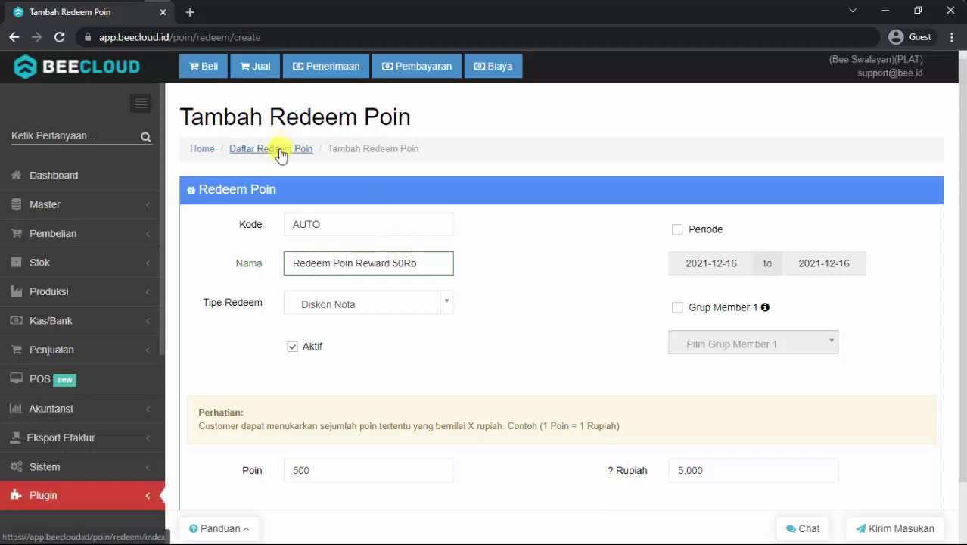
left_click(278, 148)
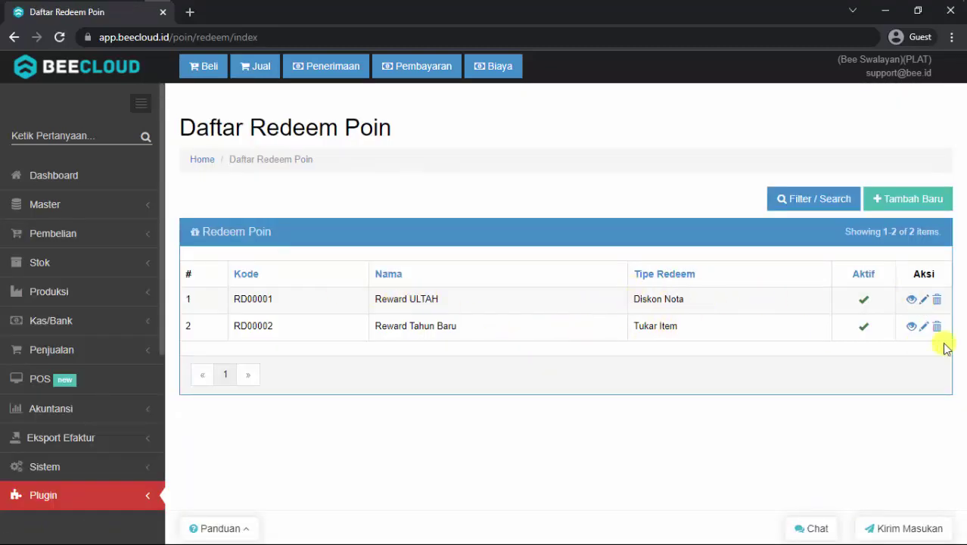
Edit the Reward ULTAH redemption rule and rename it Reward 50Rb
left_click(924, 299)
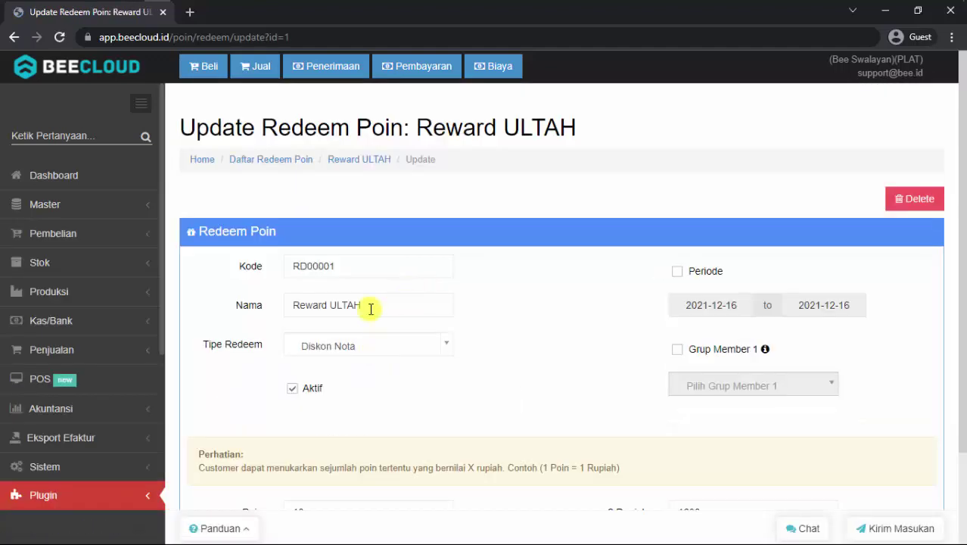
double_click(369, 305)
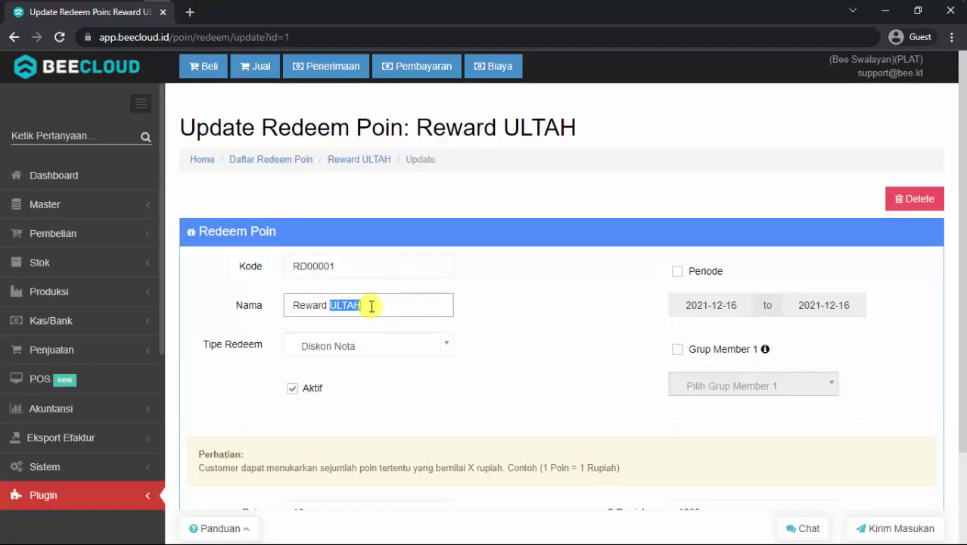
type("50K")
key("BackSpace")
type("Rb")
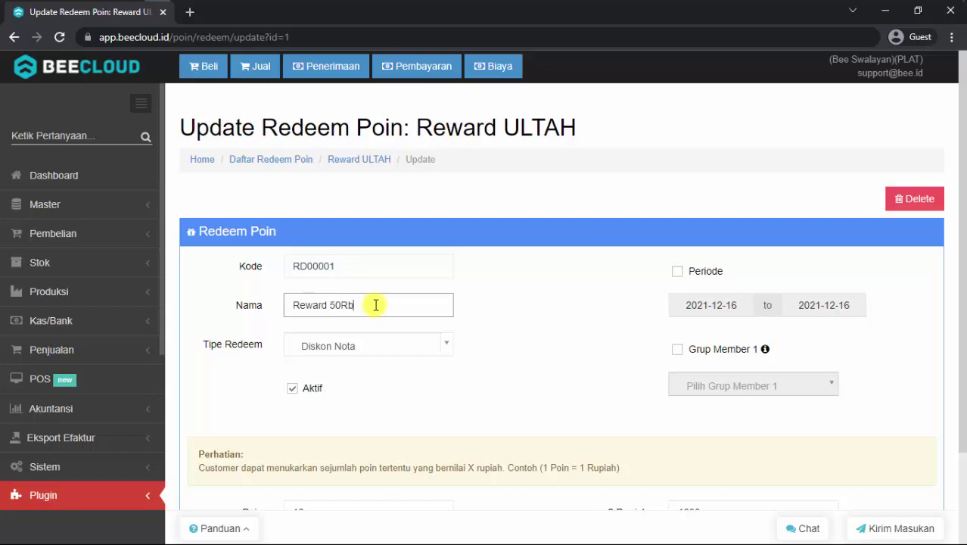
left_click(424, 377)
Set the redemption rule to exchange 50 points for 500 rupiah and save it
scroll(424, 377, "down", 2)
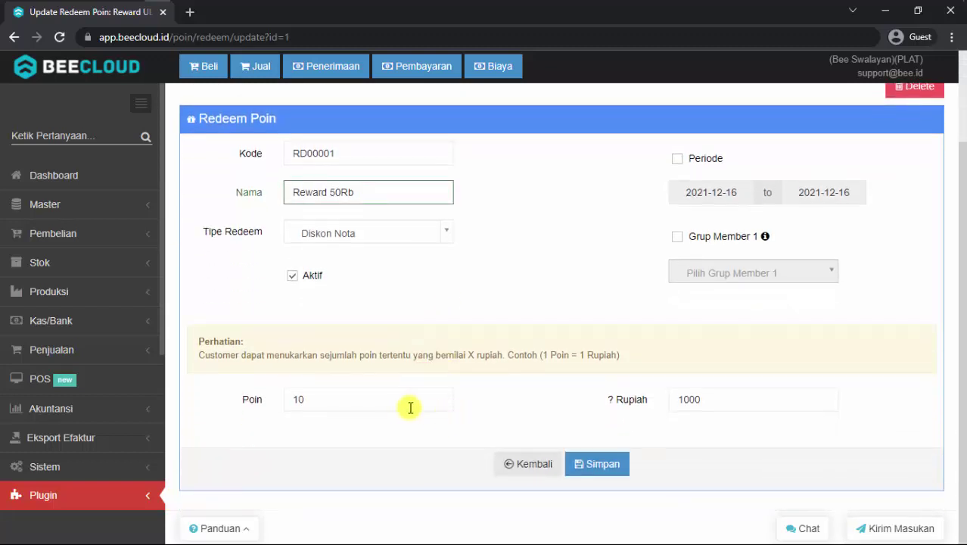
left_click(388, 401)
double_click(389, 400)
type("50")
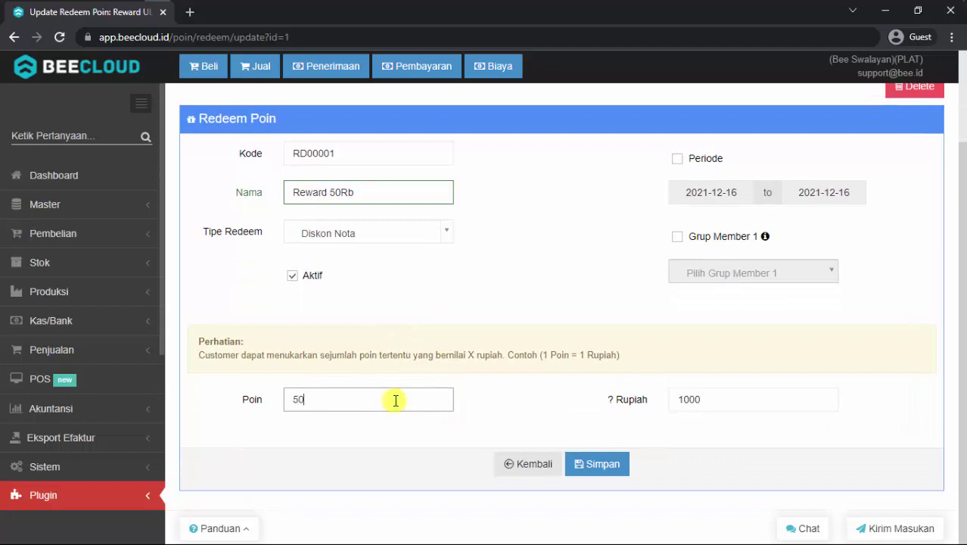
double_click(745, 398)
type("5")
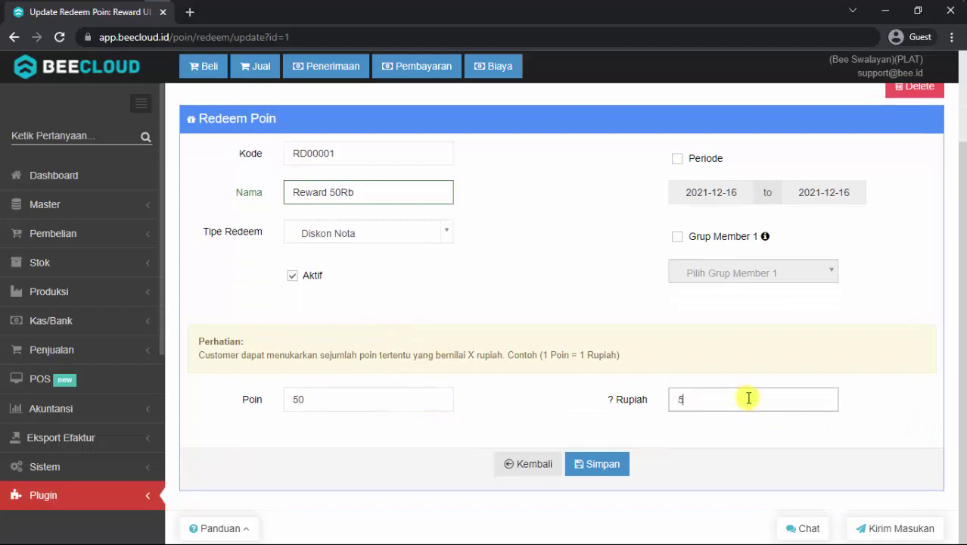
type("00")
left_click(736, 468)
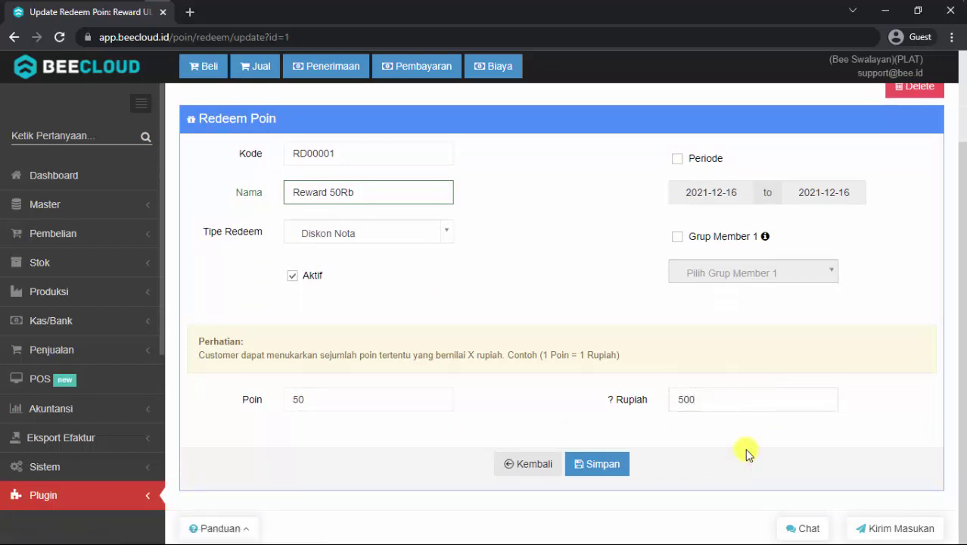
left_click(590, 463)
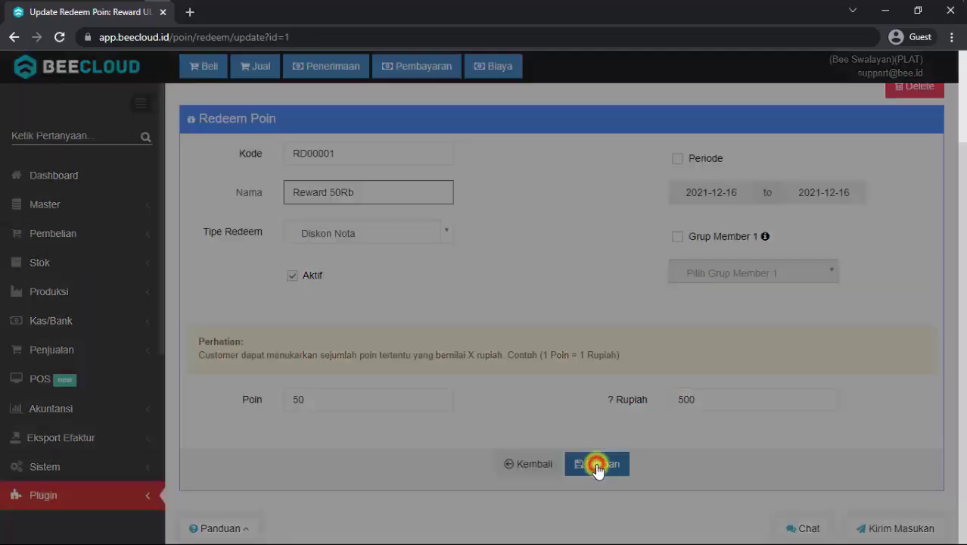
left_click(569, 233)
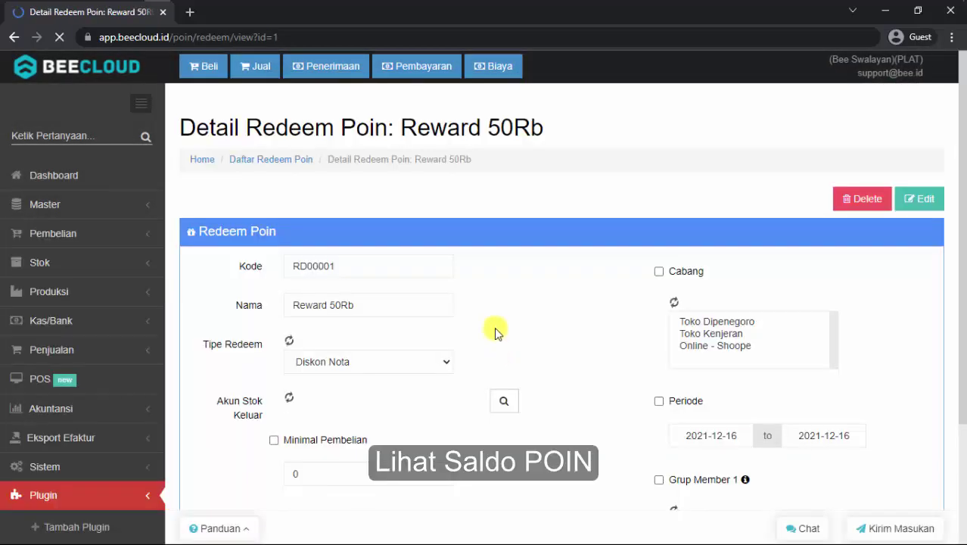
Open the Saldo Poin list and examine the customers' phone numbers and point balances
scroll(75, 421, "down", 3)
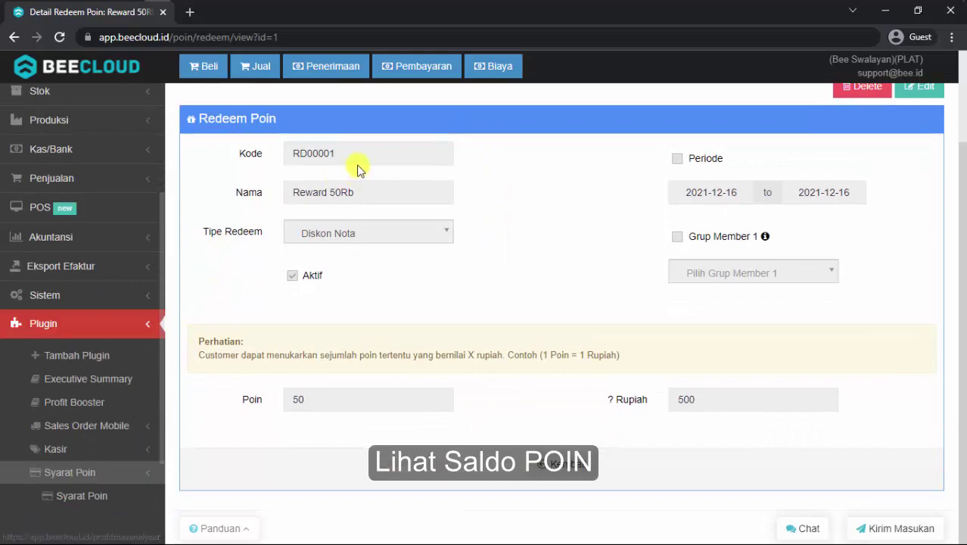
scroll(97, 400, "down", 1)
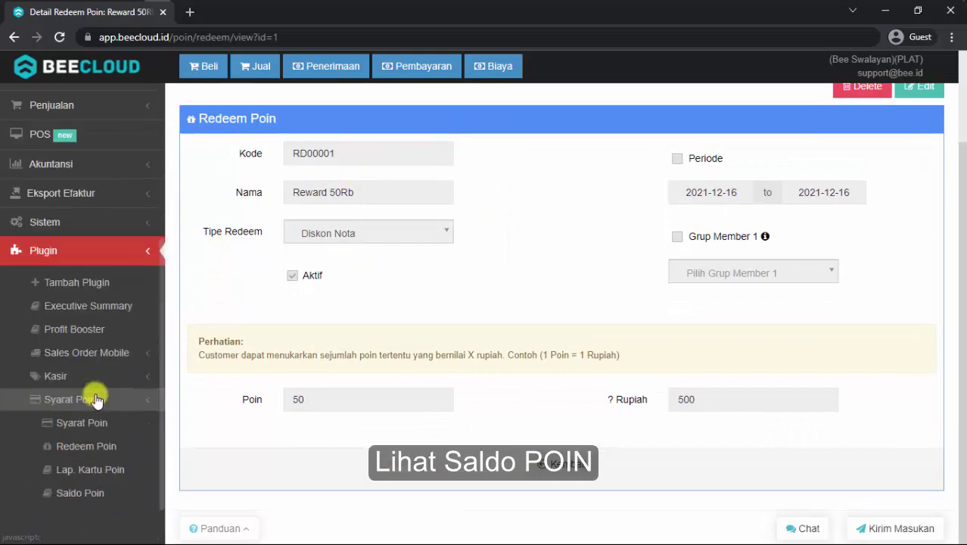
left_click(92, 494)
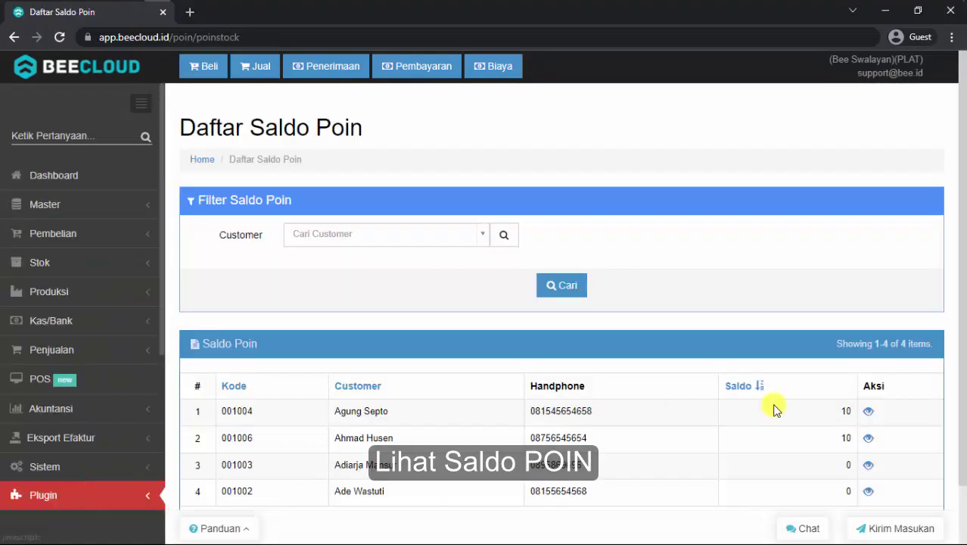
scroll(773, 403, "down", 1)
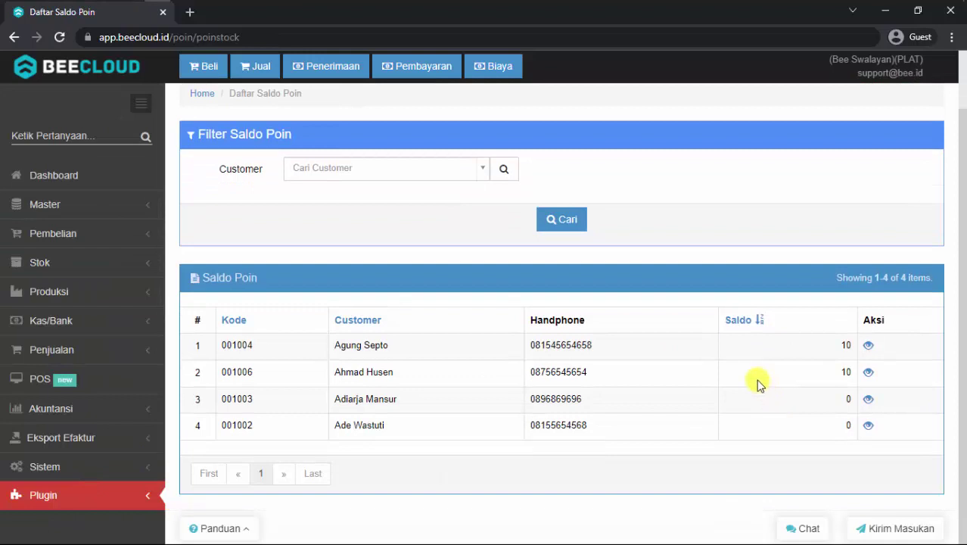
left_click_drag(335, 346, 409, 356)
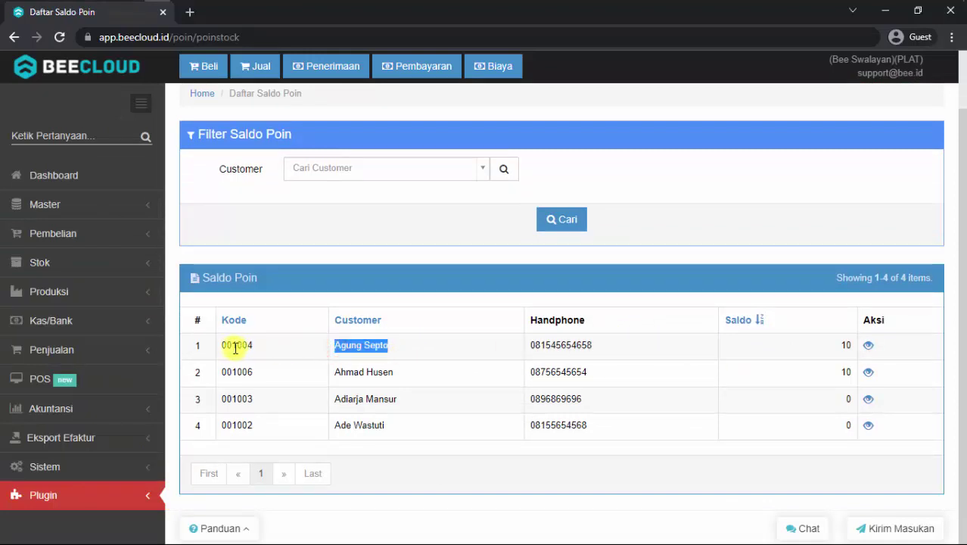
double_click(566, 353)
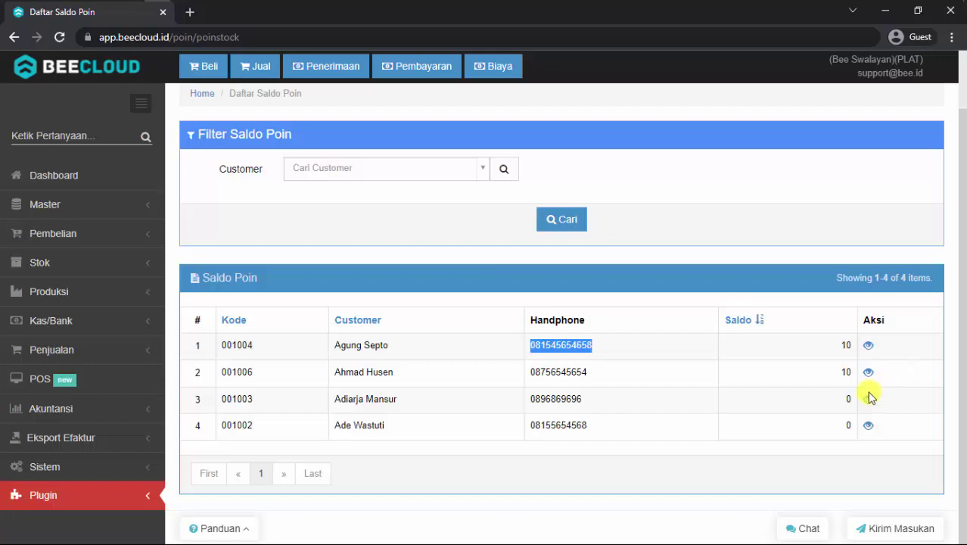
scroll(445, 341, "up", 2)
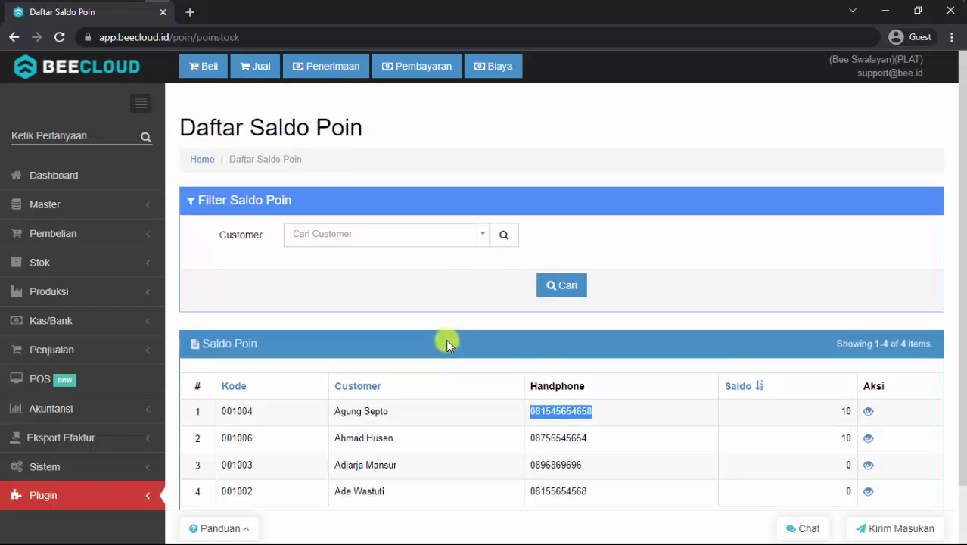
scroll(463, 328, "down", 1)
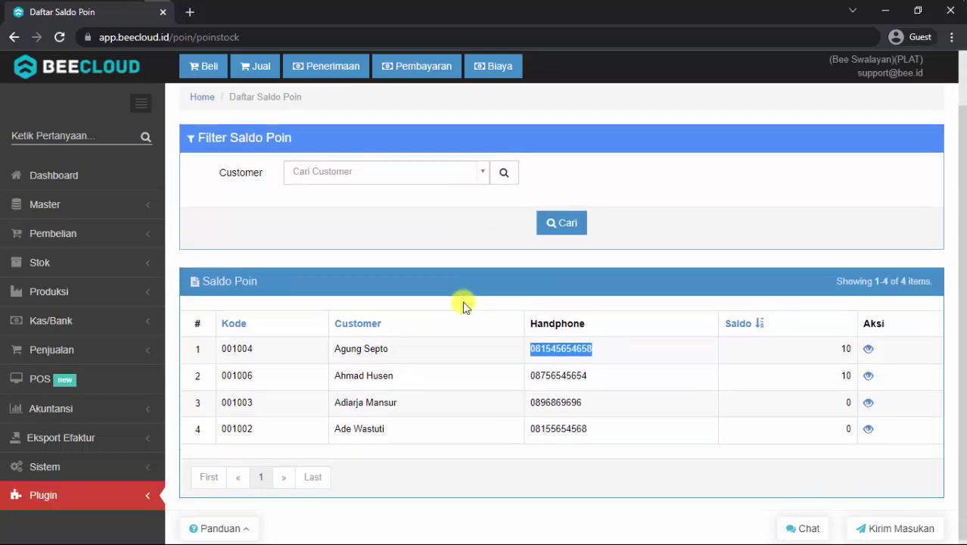
scroll(44, 386, "down", 3)
scroll(44, 386, "down", 1)
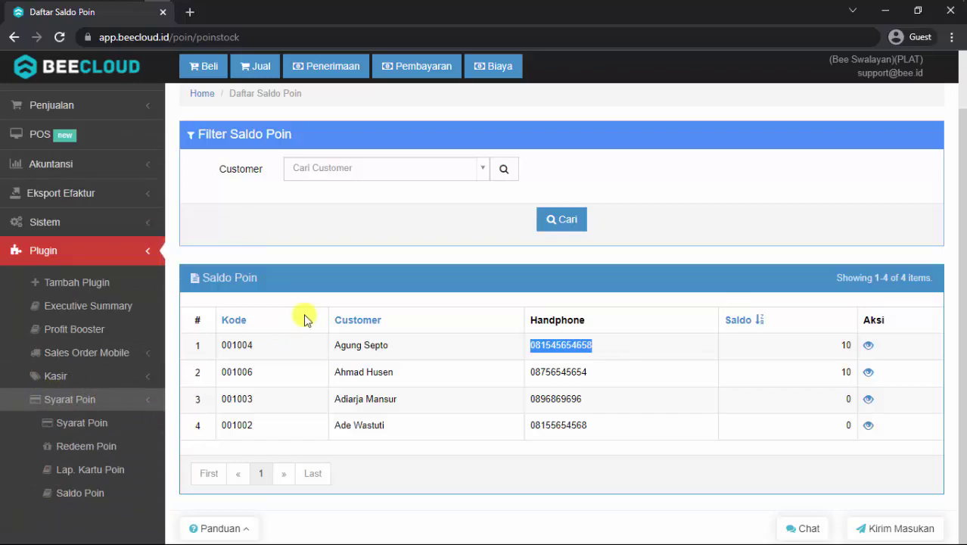
left_click(359, 237)
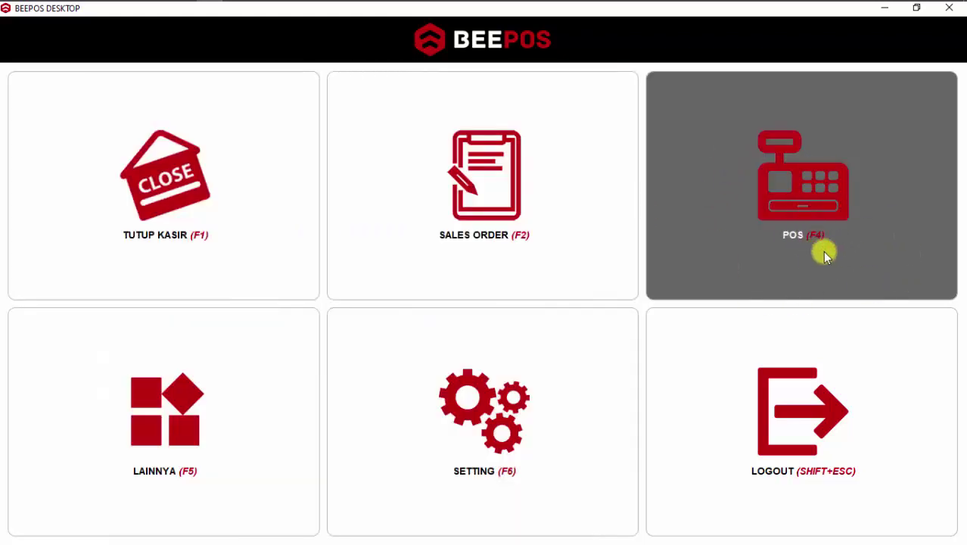
Switch to BeePOS Desktop, start a POS sale and assign the third listed member as its customer
left_click(773, 208)
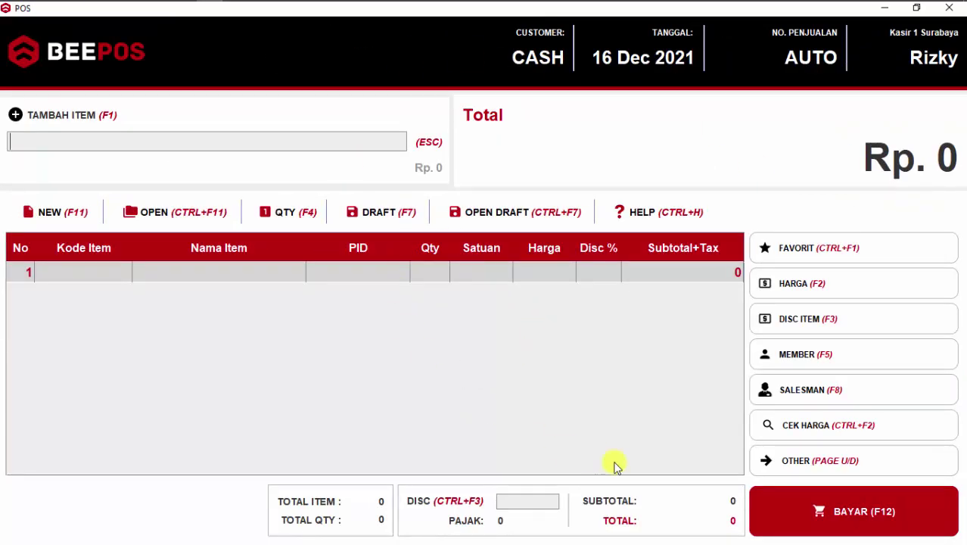
left_click(828, 363)
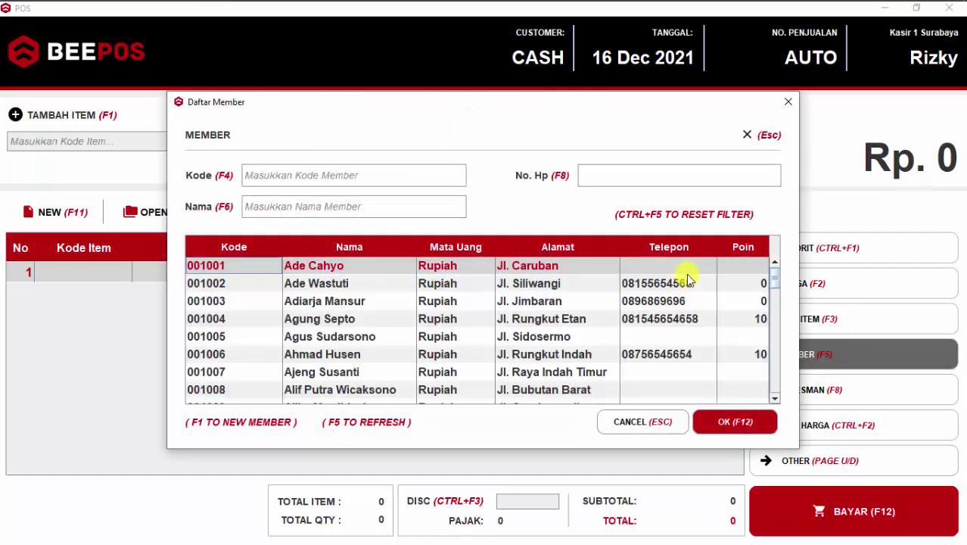
left_click(663, 317)
left_click(666, 283)
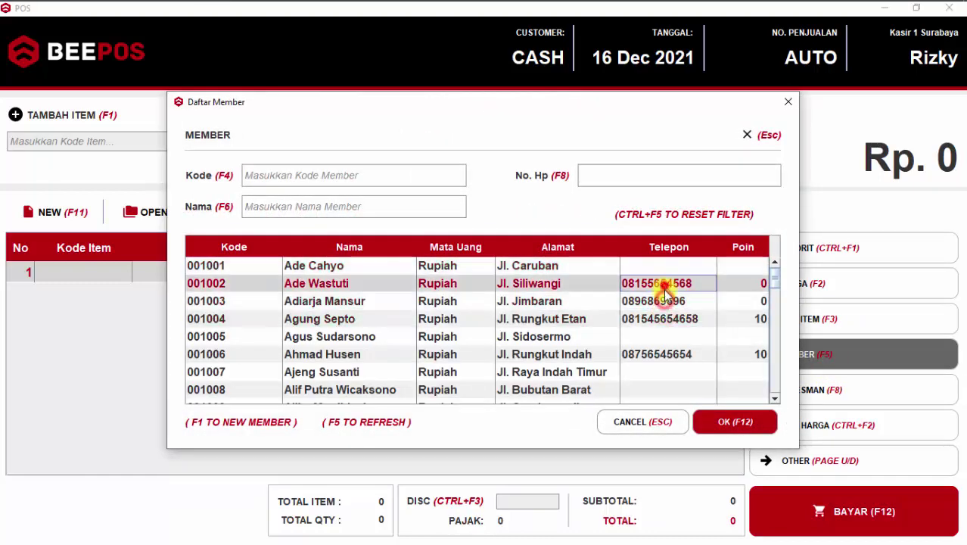
left_click(661, 305)
left_click(663, 354)
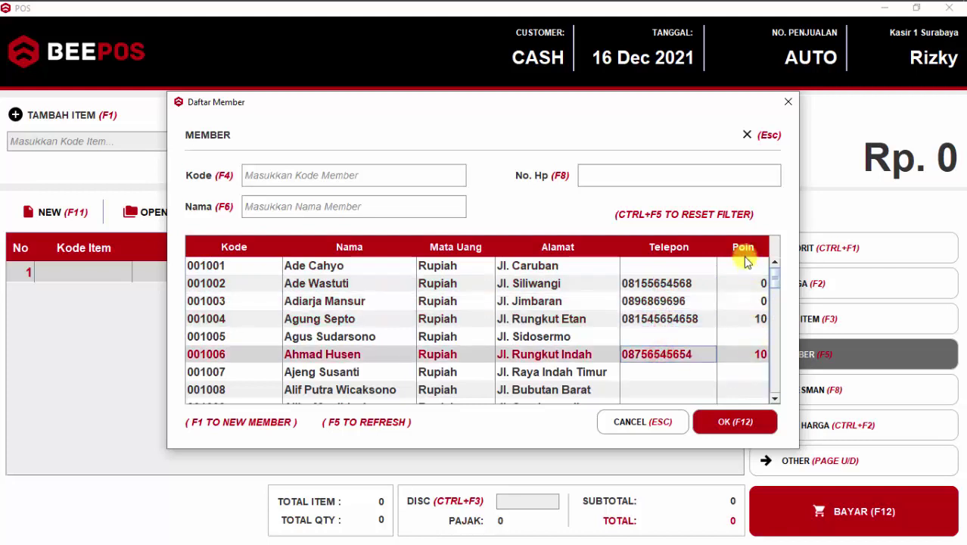
double_click(354, 301)
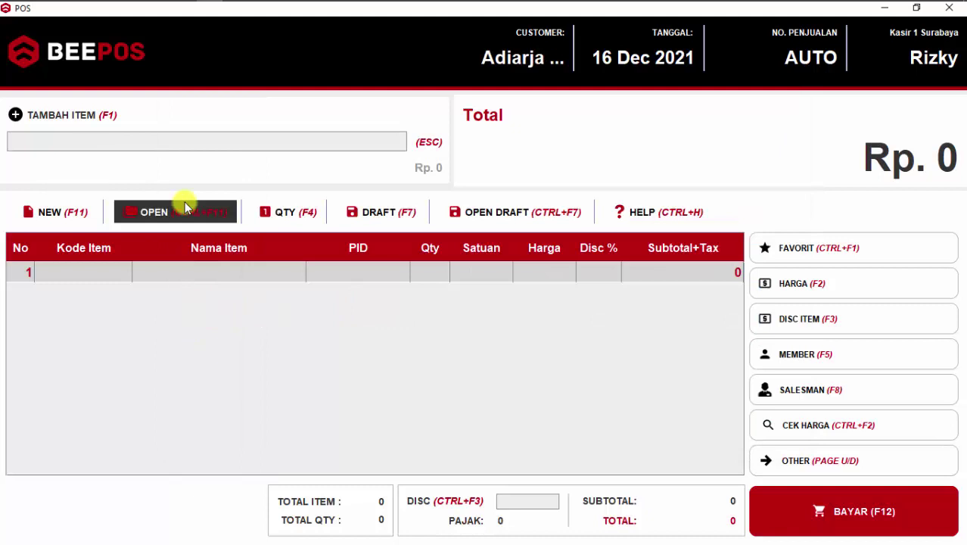
Search the items for "danc" and add one DANCOW FULL CREAM 800 to the sale
type("danc")
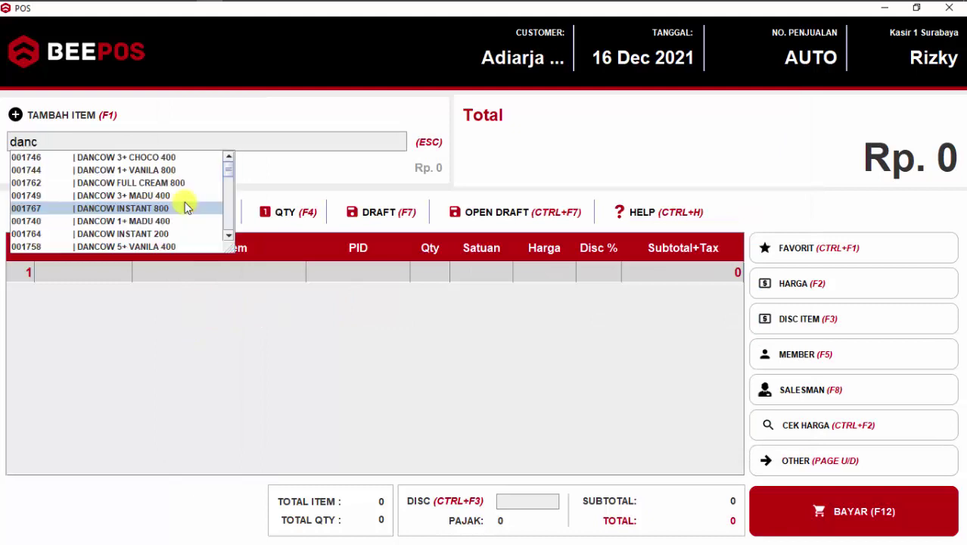
key("Down")
key("Down")
key("Down")
key("Up")
key("Up")
key("Up")
key("Up")
key("Up")
key("Return")
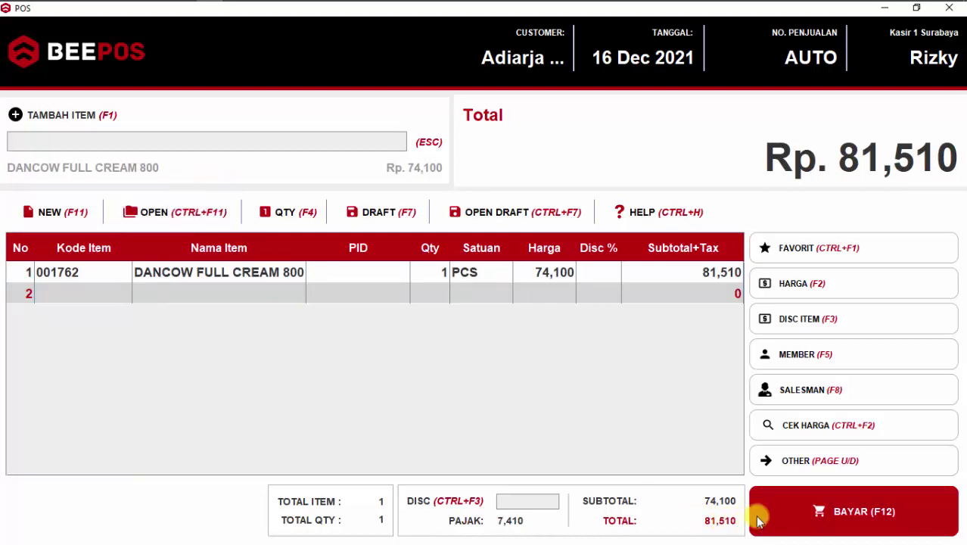
Open the payment for the sale and try to save it with 90,000 in cash
left_click(833, 513)
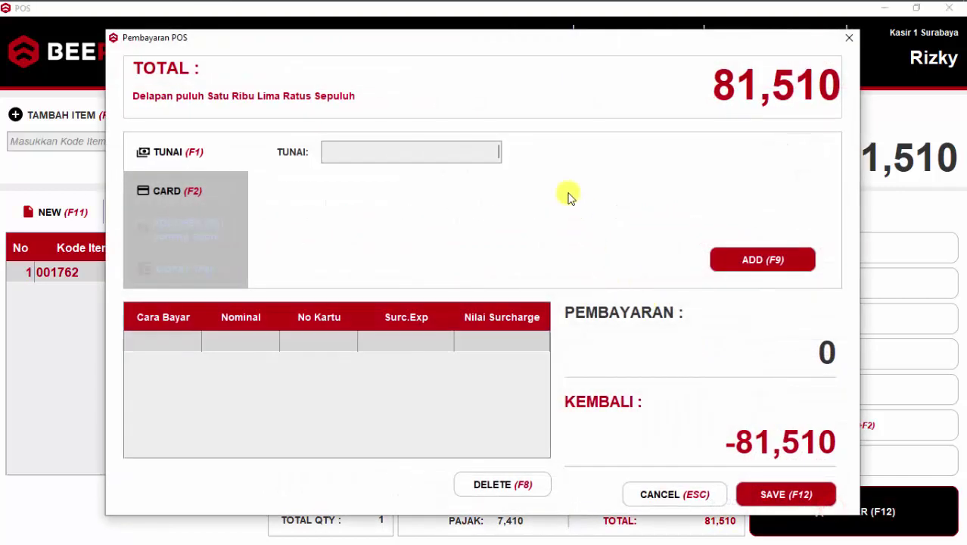
type("90,000")
key("Return")
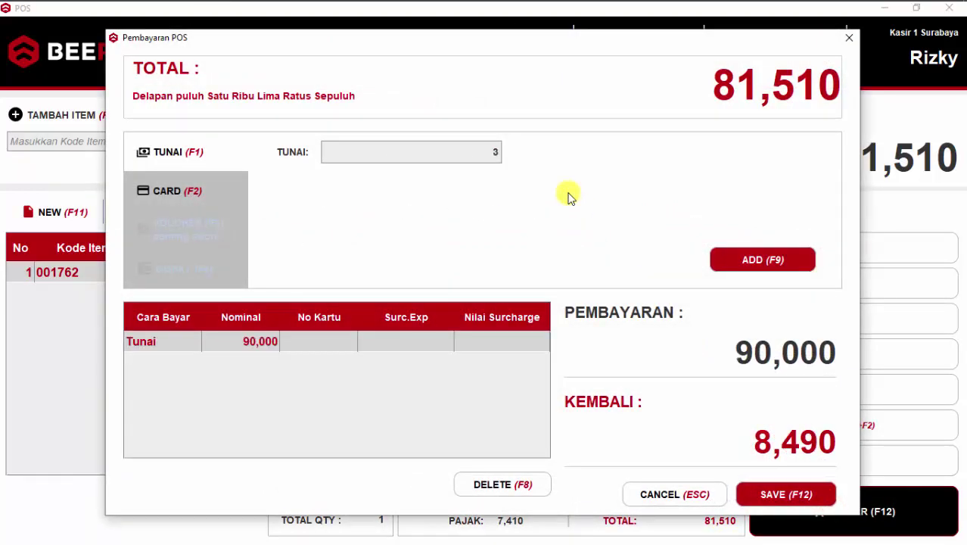
left_click(803, 493)
left_click(485, 301)
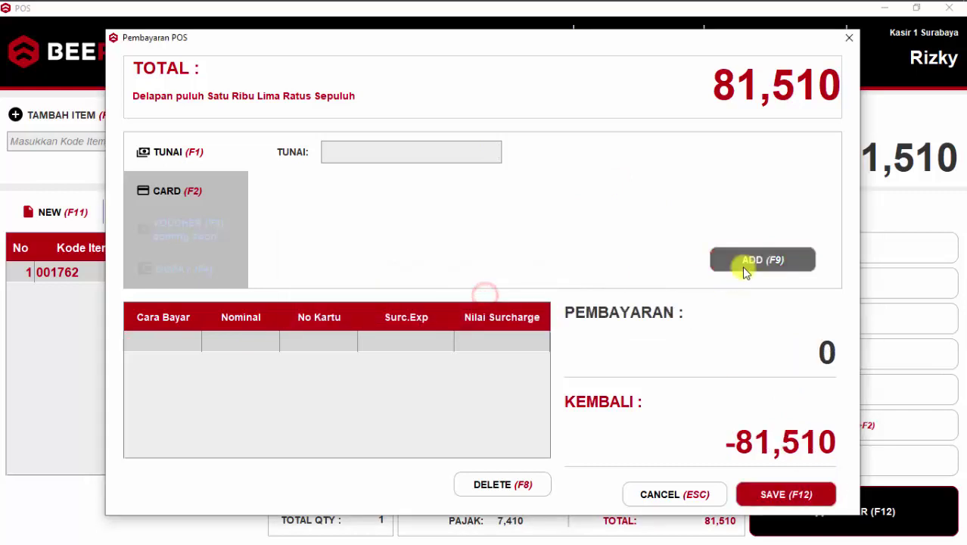
Enter a 90,000 cash payment again, save the sale and close the change notice
left_click(429, 159)
type("900000")
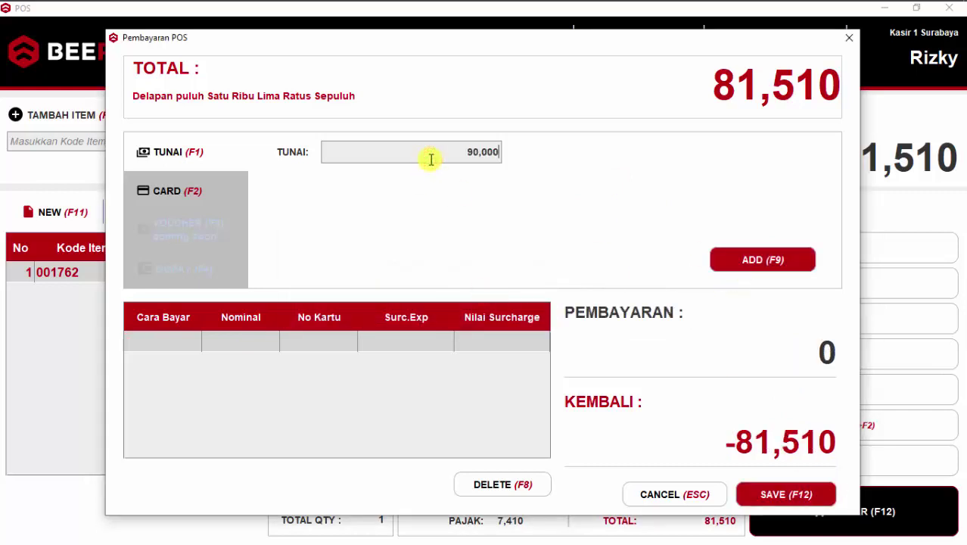
key("Return")
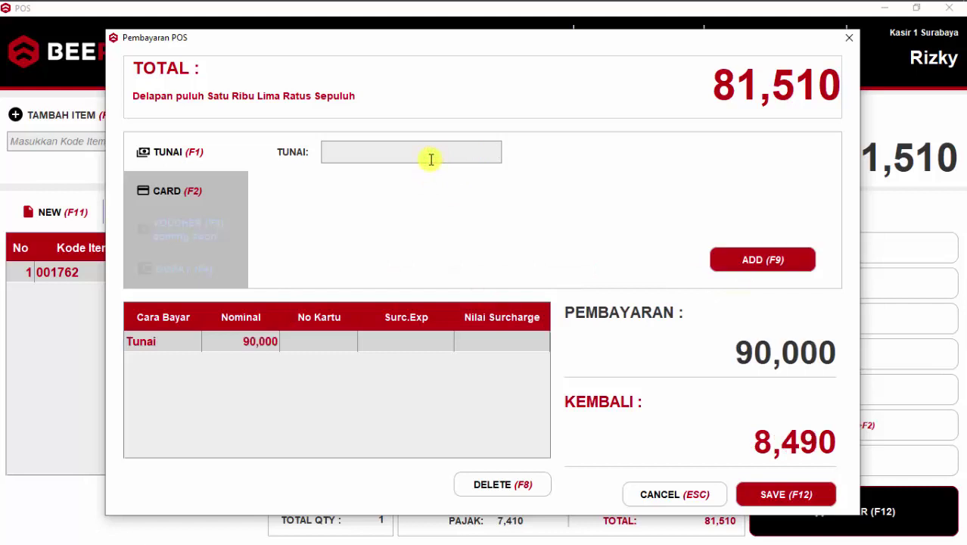
left_click(831, 490)
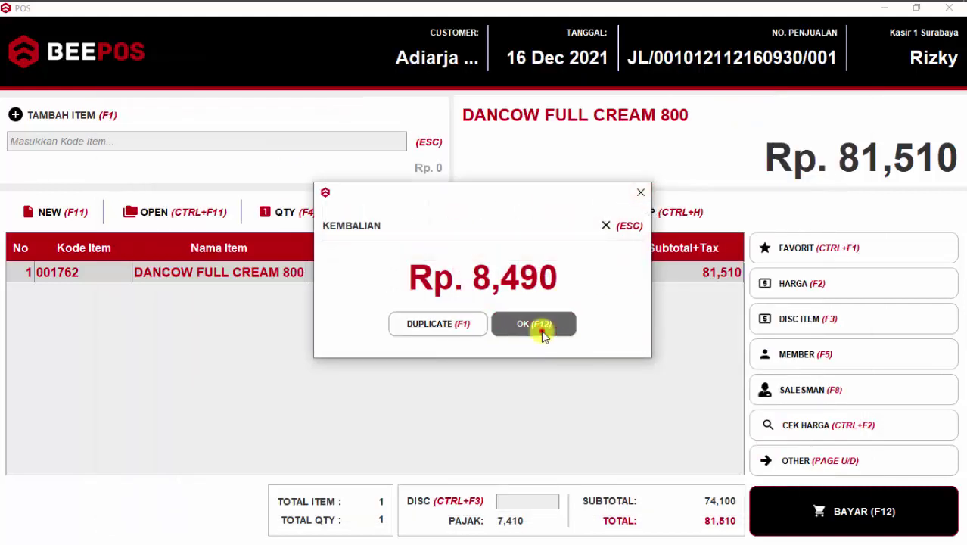
left_click(541, 329)
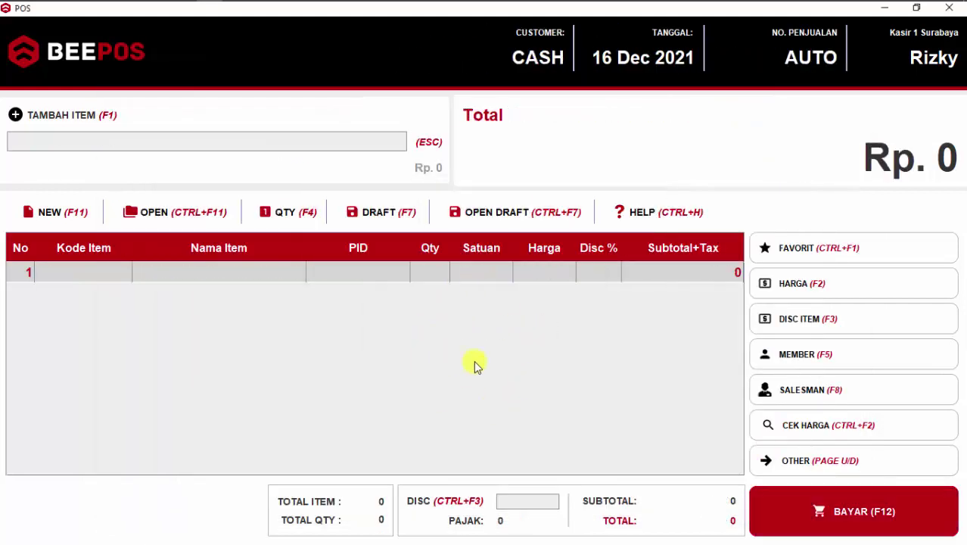